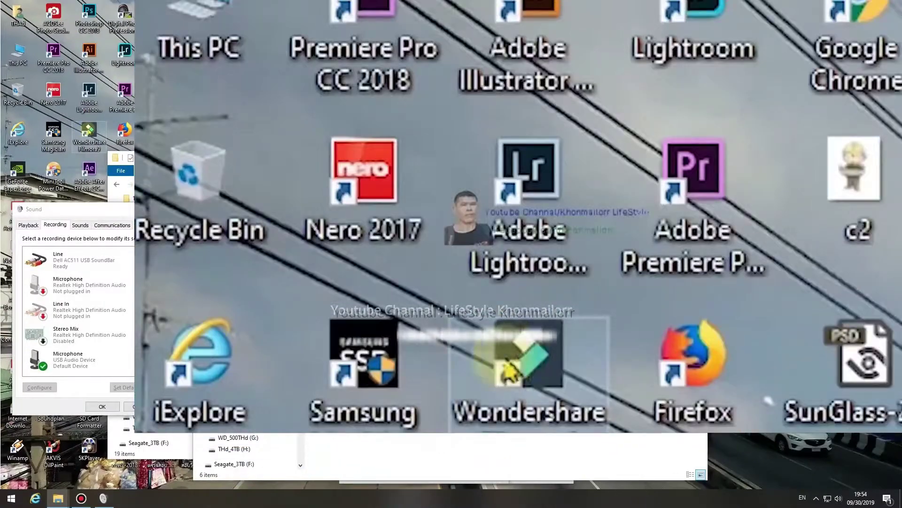
- Launch Wondershare Filmora9 and open the detected project backup with the option to disable GPU acceleration temporarily turned off
{"action": "double_click", "coordinate": [90, 132]}
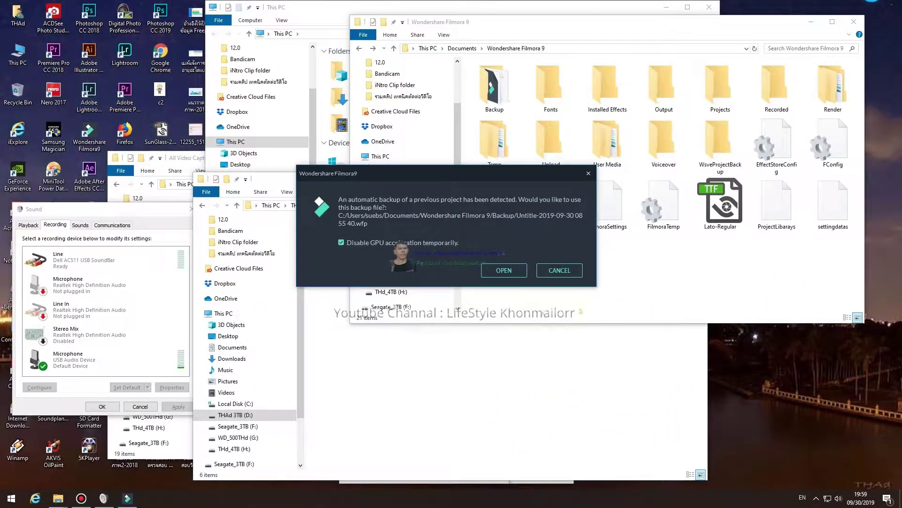
{"action": "left_click", "coordinate": [341, 242]}
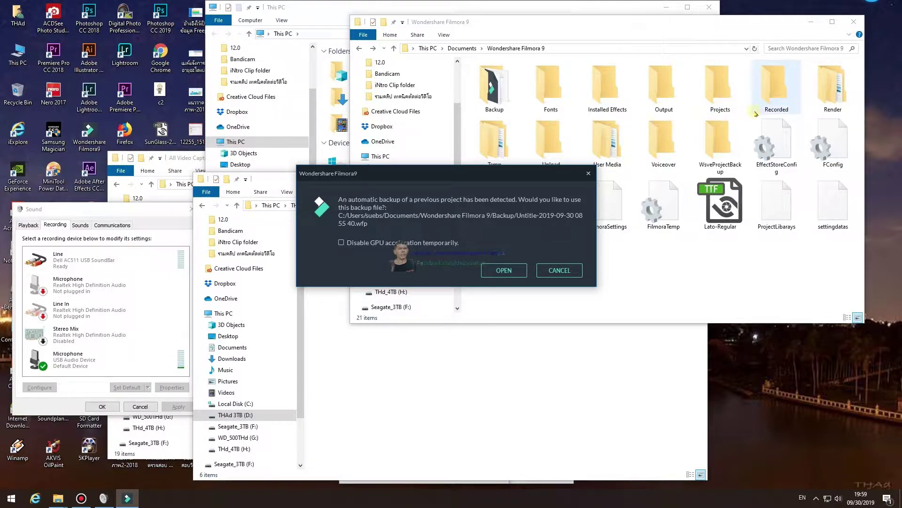
{"action": "left_click", "coordinate": [503, 271]}
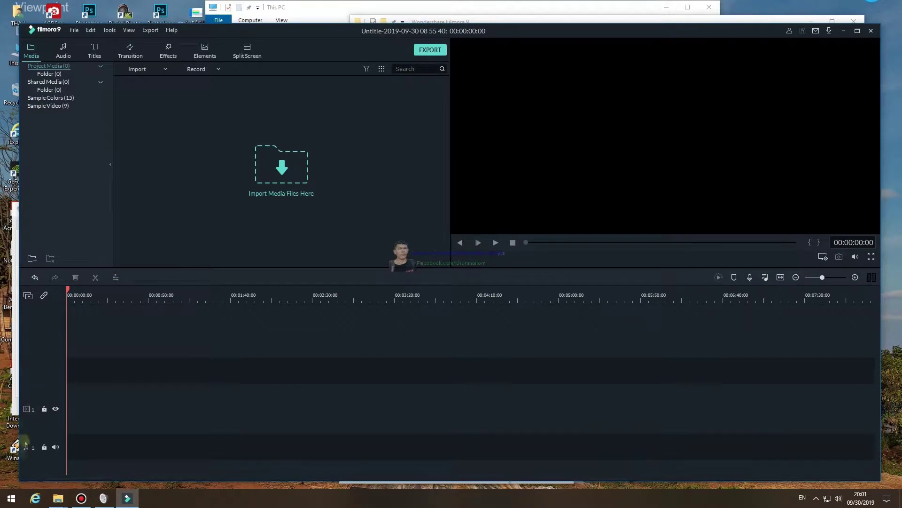
{"action": "right_click", "coordinate": [39, 361]}
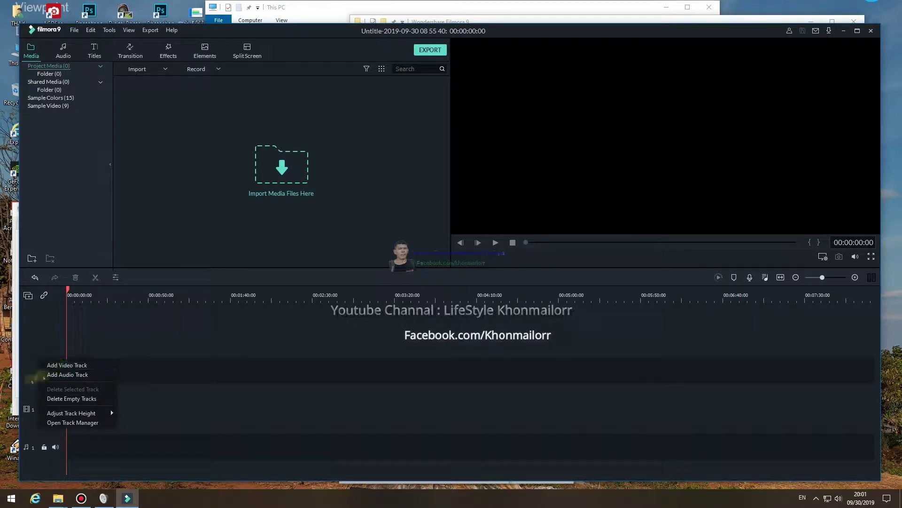
{"action": "left_click", "coordinate": [34, 343]}
{"action": "right_click", "coordinate": [34, 346]}
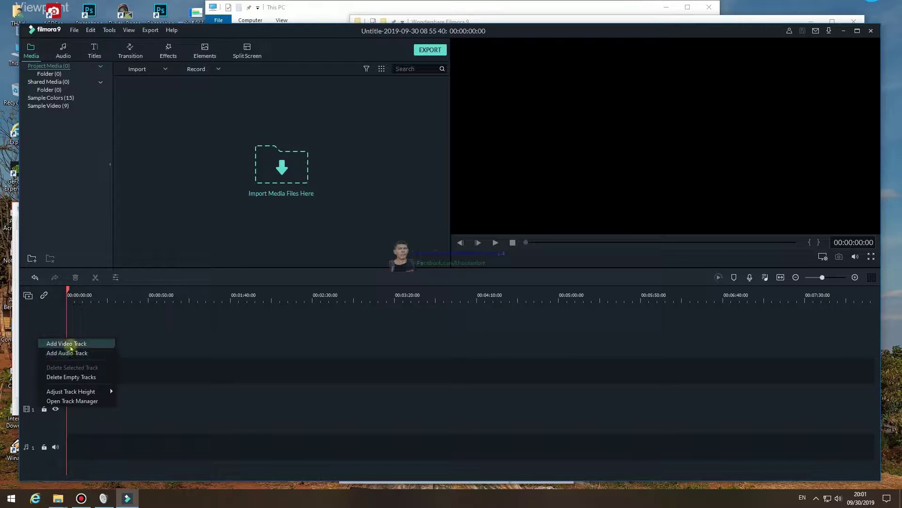
{"action": "left_click", "coordinate": [816, 458]}
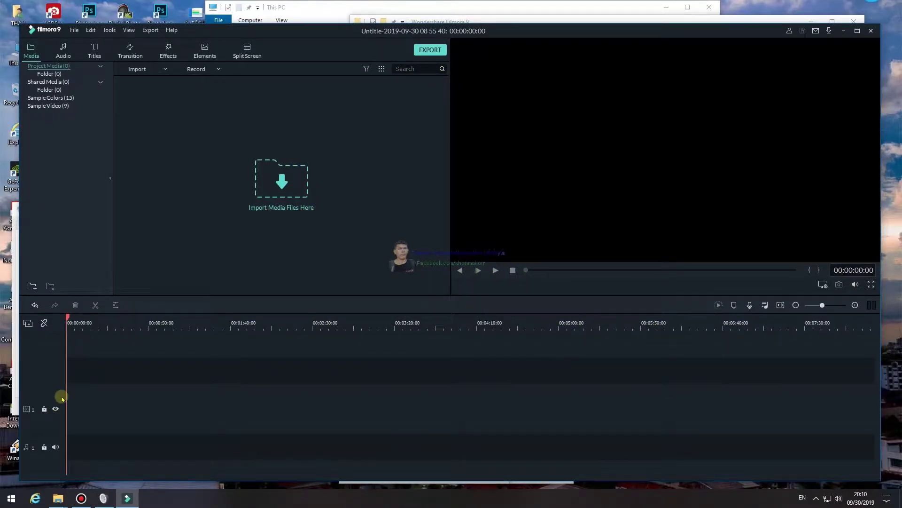
{"action": "left_click", "coordinate": [827, 499]}
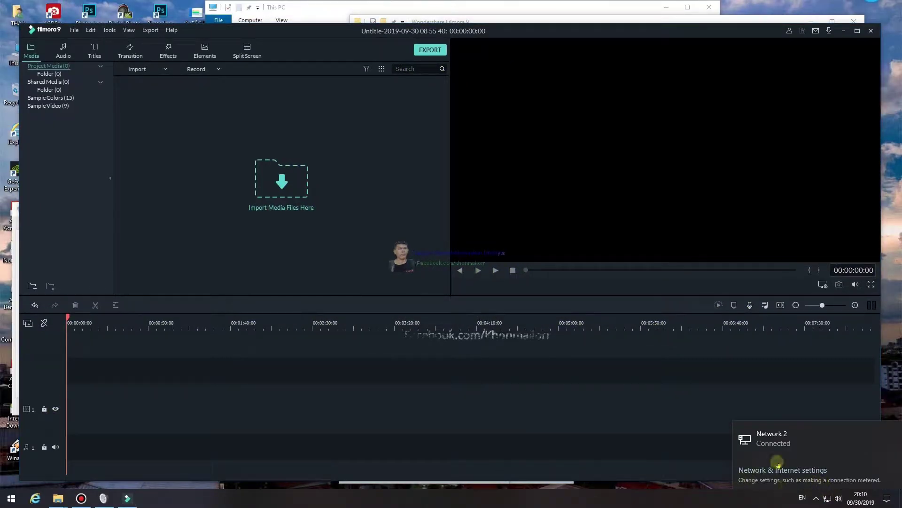
{"action": "left_click", "coordinate": [465, 401]}
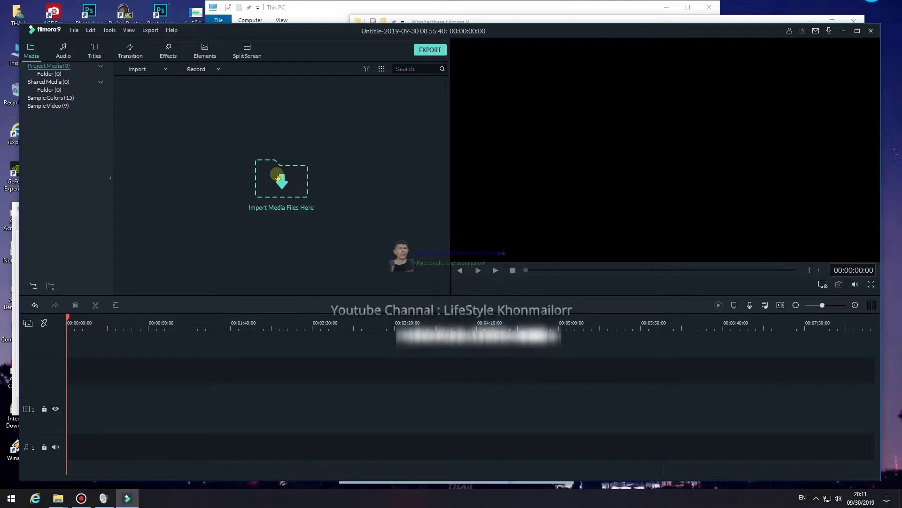
- Browse the music tracks in the full audio library from the first entries through to the last
{"action": "left_click", "coordinate": [64, 49]}
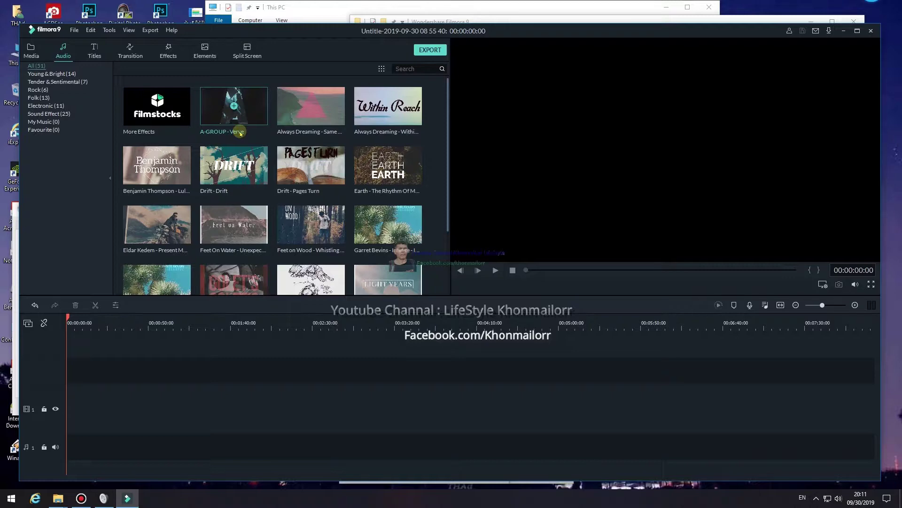
{"action": "scroll", "coordinate": [238, 155], "scroll_direction": "down", "scroll_amount": 10}
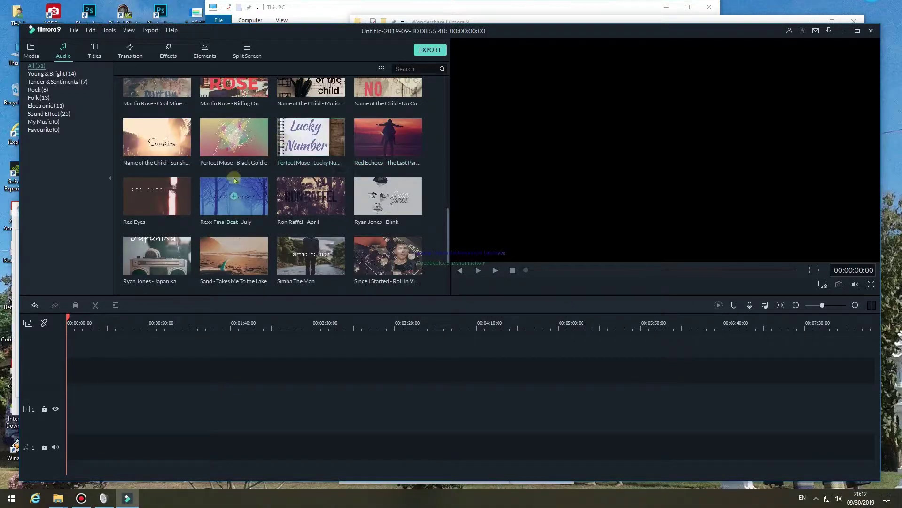
{"action": "scroll", "coordinate": [234, 180], "scroll_direction": "up", "scroll_amount": 10}
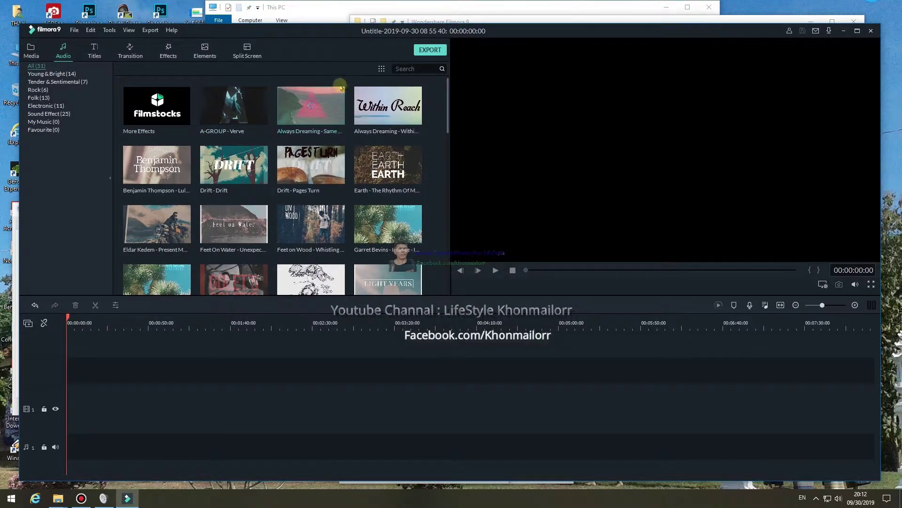
{"action": "left_click", "coordinate": [338, 103]}
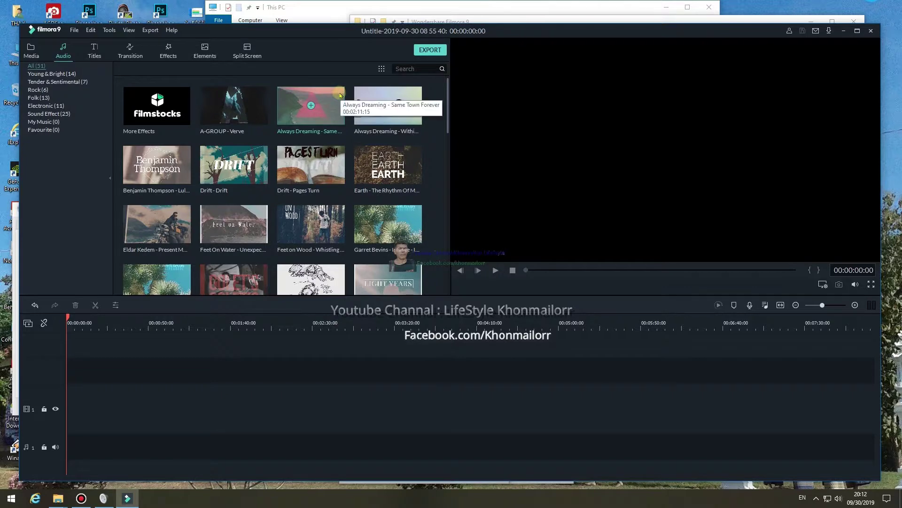
{"action": "scroll", "coordinate": [343, 150], "scroll_direction": "down", "scroll_amount": 10}
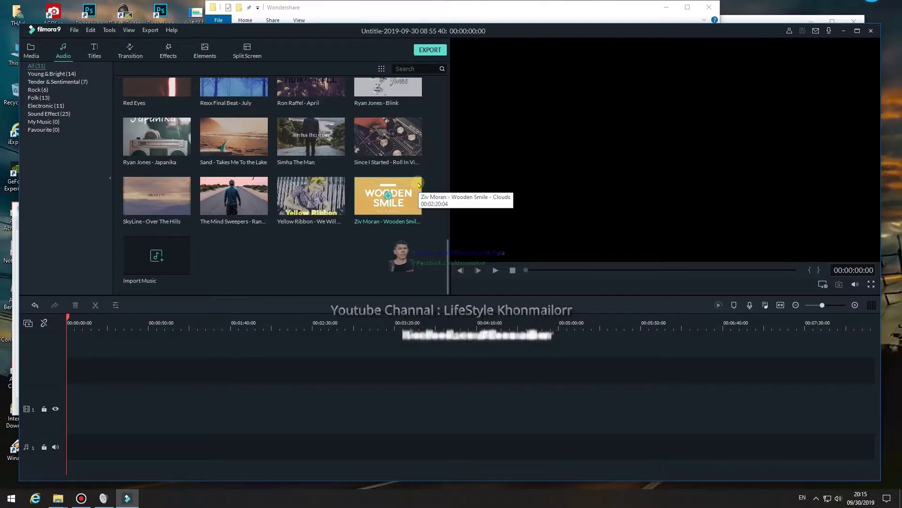
- Preview music tracks such as Wooden Smile and Sand - Takes Me To the Lake, and stop the playback
{"action": "left_click", "coordinate": [419, 184]}
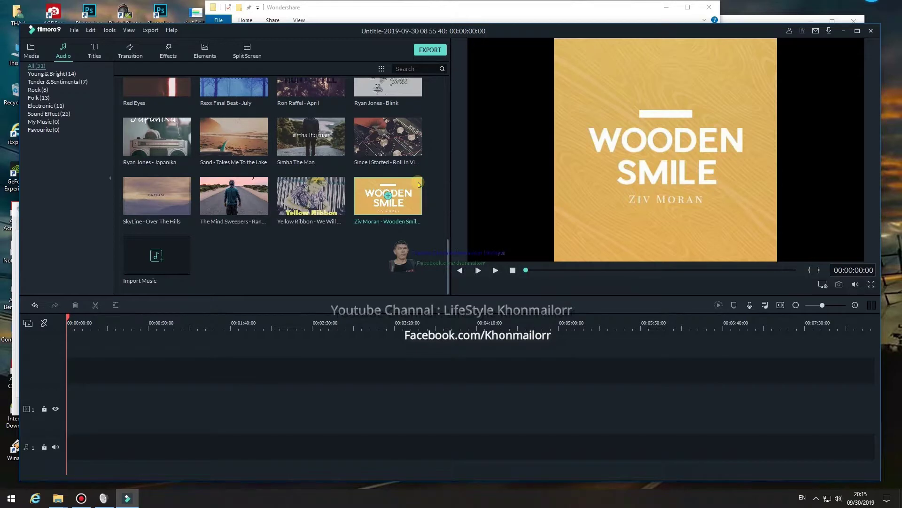
{"action": "double_click", "coordinate": [363, 195]}
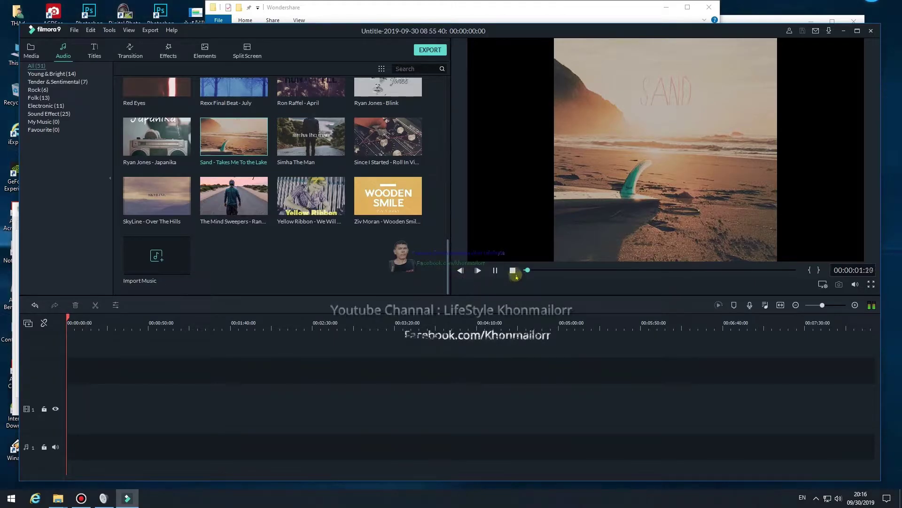
{"action": "left_click", "coordinate": [513, 270]}
{"action": "scroll", "coordinate": [201, 148], "scroll_direction": "up", "scroll_amount": 5}
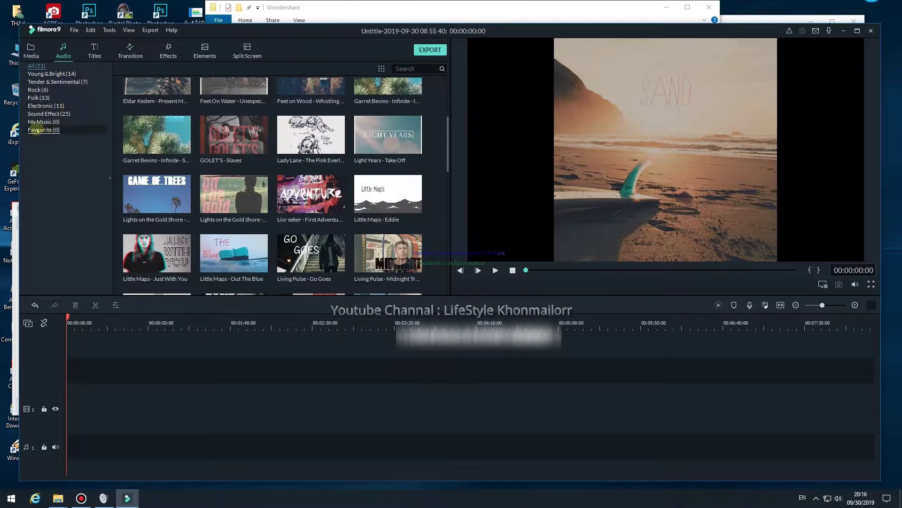
- Show the Sound Effect category of the audio library and preview the Beep and Camera Snaps sounds
{"action": "left_click", "coordinate": [40, 122]}
{"action": "left_click", "coordinate": [41, 114]}
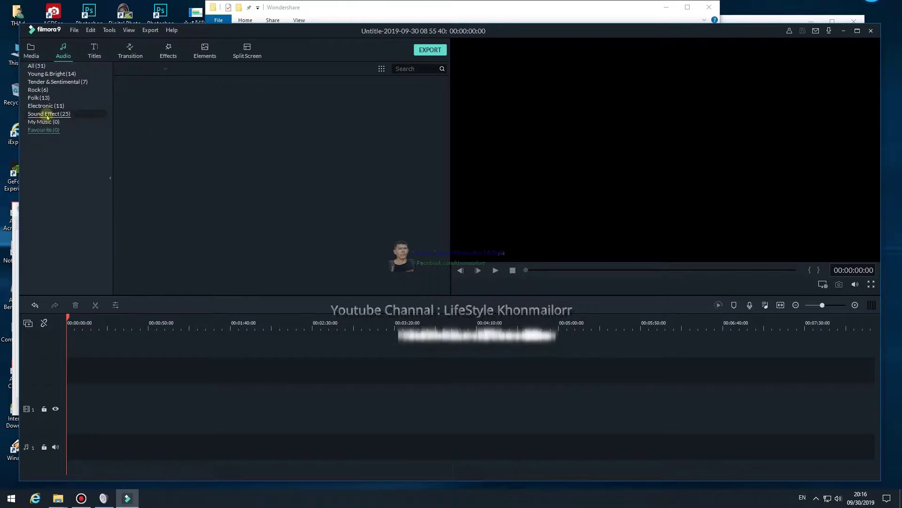
{"action": "double_click", "coordinate": [262, 112]}
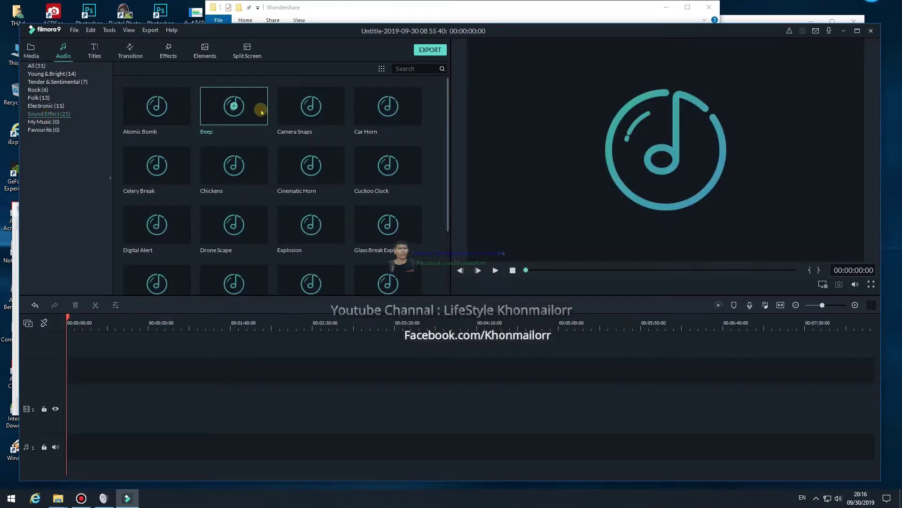
{"action": "double_click", "coordinate": [329, 120]}
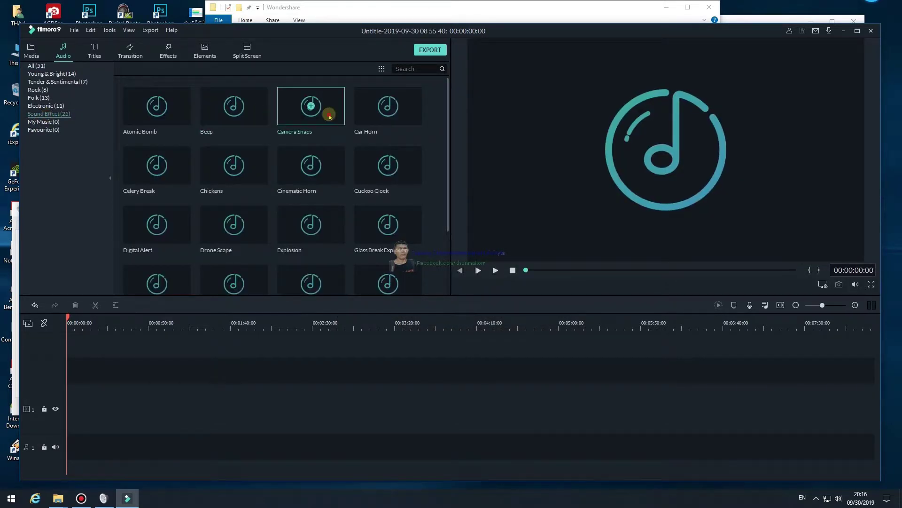
- Preview more sound effects, including Phone Ring and Video Game Jump, and return to the full audio library
{"action": "scroll", "coordinate": [174, 262], "scroll_direction": "down", "scroll_amount": 1}
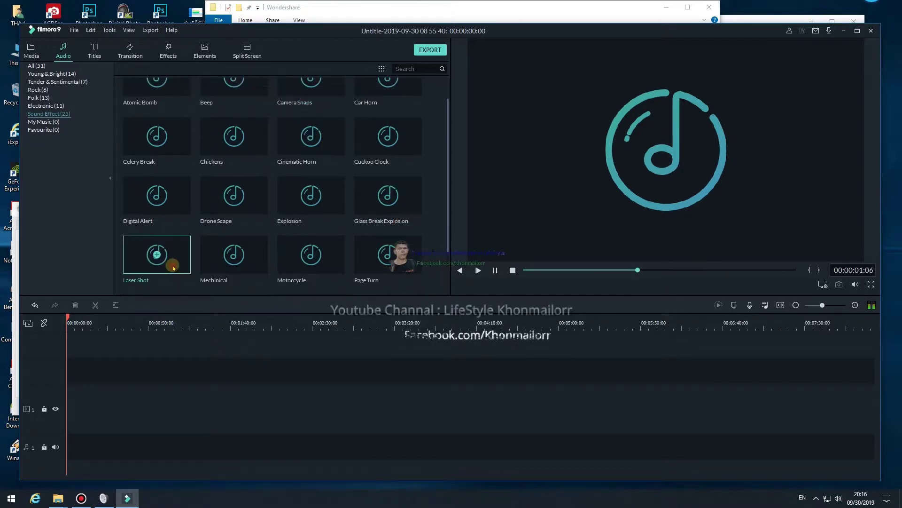
{"action": "double_click", "coordinate": [176, 148]}
{"action": "scroll", "coordinate": [261, 255], "scroll_direction": "down", "scroll_amount": 3}
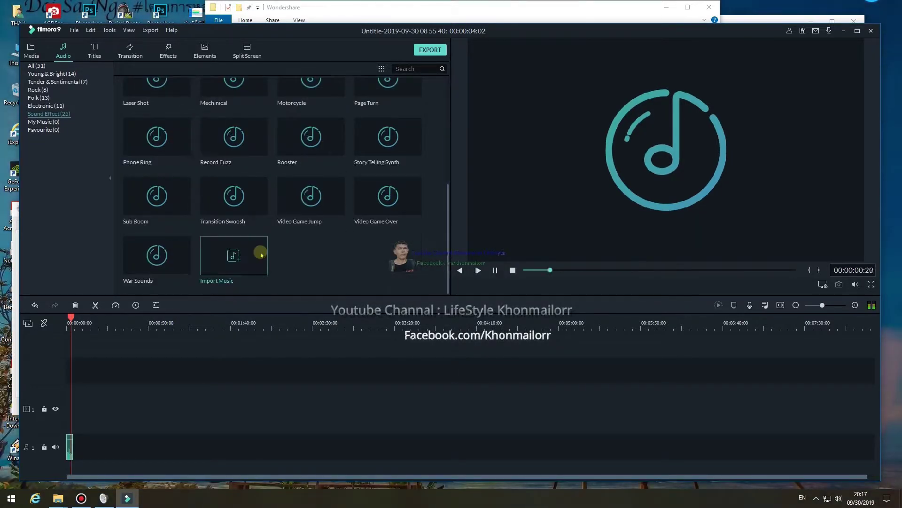
{"action": "double_click", "coordinate": [161, 137]}
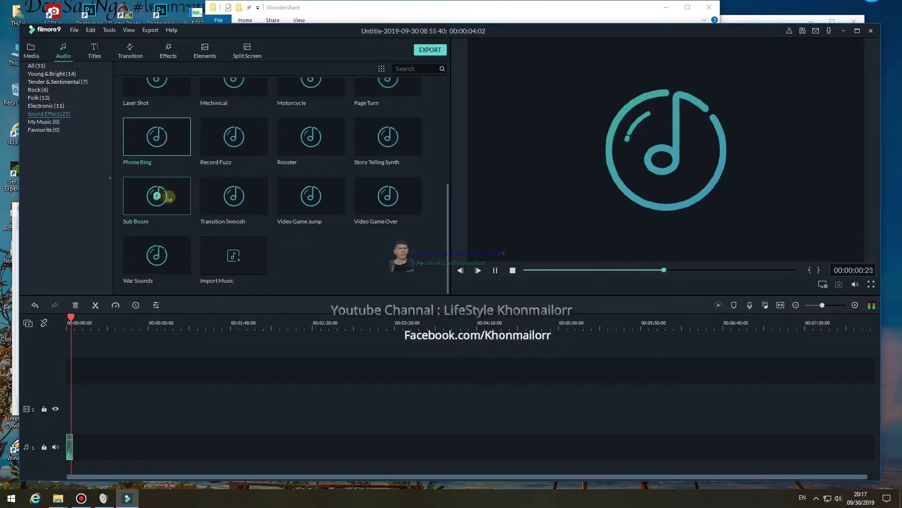
{"action": "double_click", "coordinate": [318, 198]}
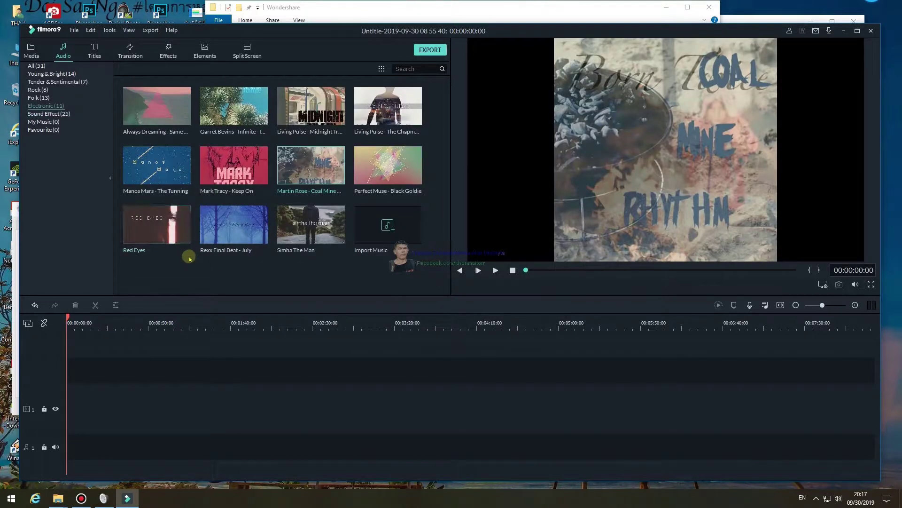
{"action": "mouse_move", "coordinate": [416, 115]}
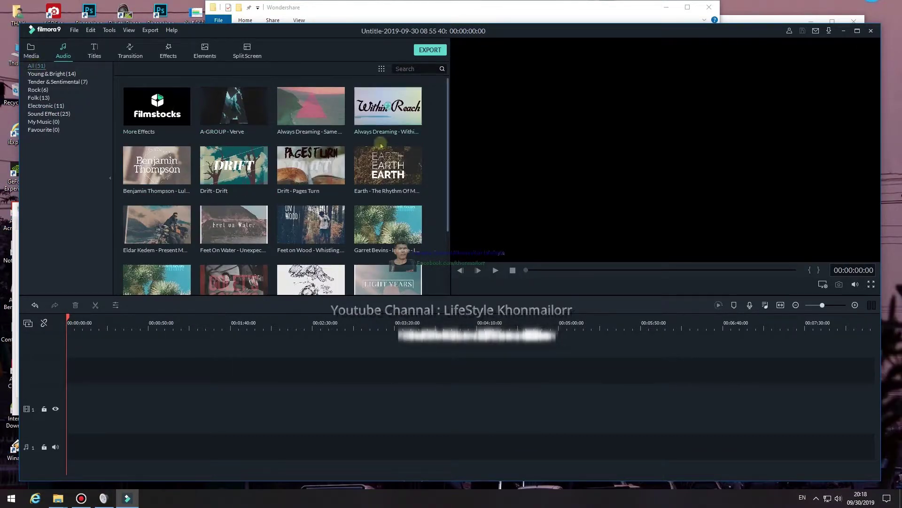
{"action": "left_click", "coordinate": [62, 51]}
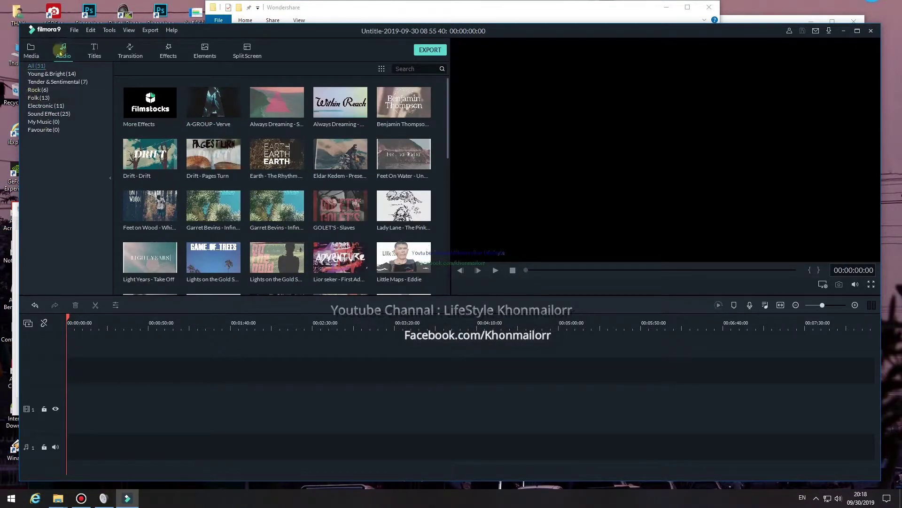
- Examine the full titles library, from the credits and lower thirds through the openers and subtitles to the title templates
{"action": "left_click", "coordinate": [94, 47]}
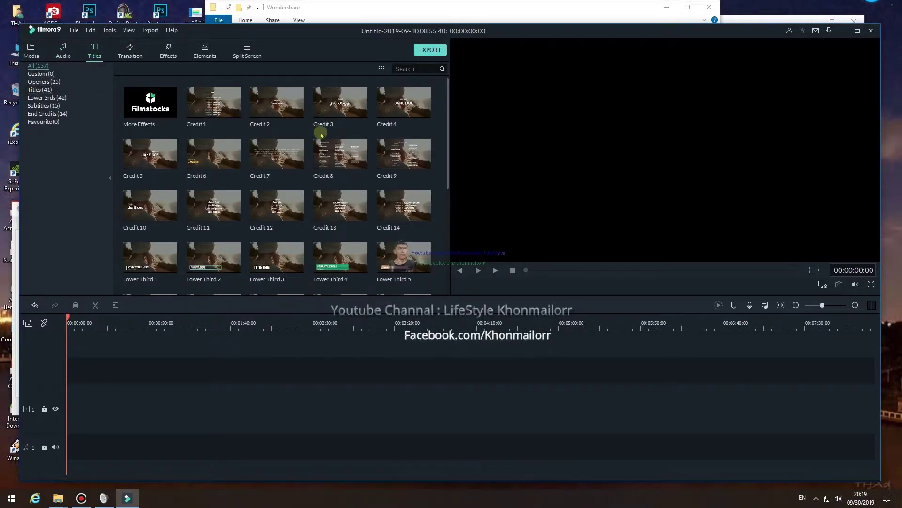
{"action": "scroll", "coordinate": [320, 155], "scroll_direction": "down", "scroll_amount": 8}
{"action": "scroll", "coordinate": [315, 187], "scroll_direction": "down", "scroll_amount": 4}
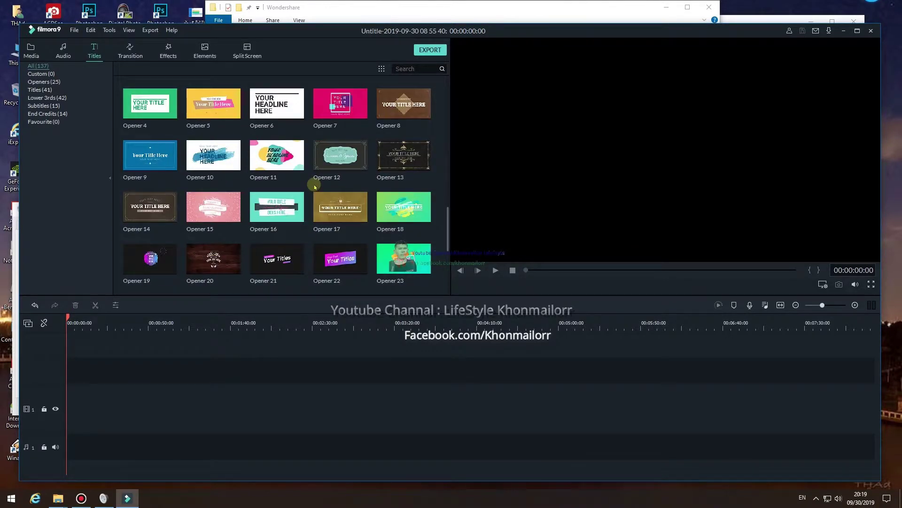
{"action": "scroll", "coordinate": [344, 251], "scroll_direction": "down", "scroll_amount": 9}
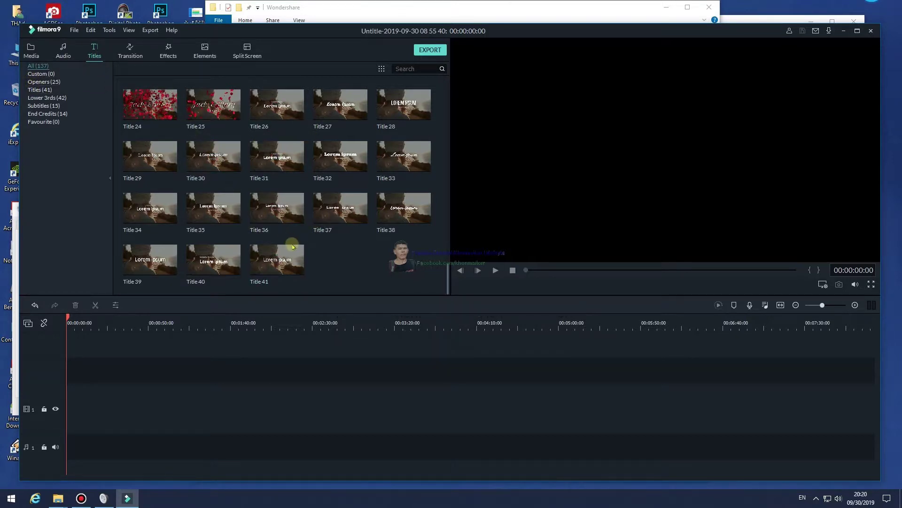
{"action": "scroll", "coordinate": [235, 155], "scroll_direction": "up", "scroll_amount": 15}
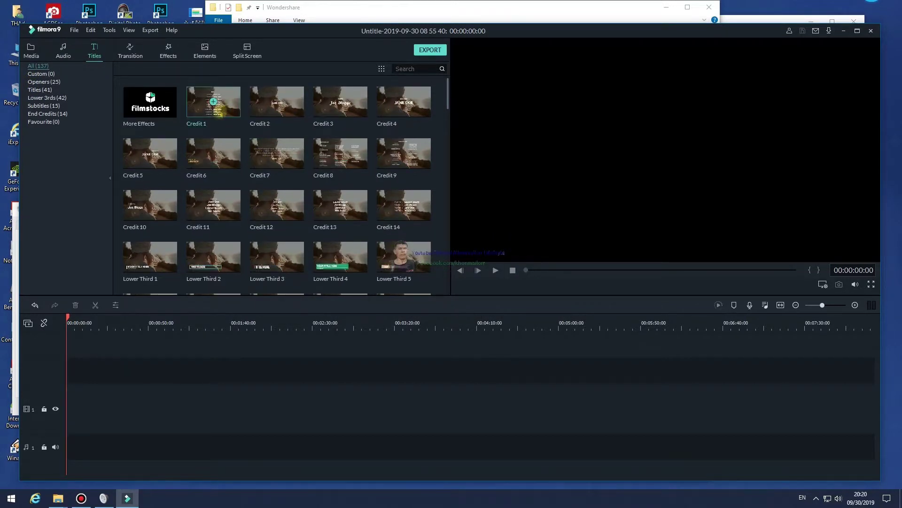
{"action": "scroll", "coordinate": [242, 173], "scroll_direction": "down", "scroll_amount": 4}
{"action": "scroll", "coordinate": [254, 159], "scroll_direction": "down", "scroll_amount": 4}
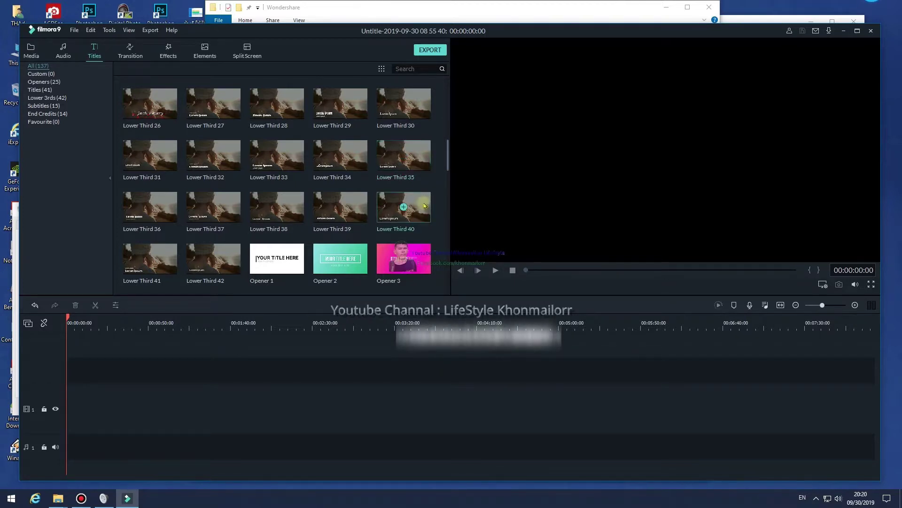
{"action": "scroll", "coordinate": [282, 209], "scroll_direction": "up", "scroll_amount": 2}
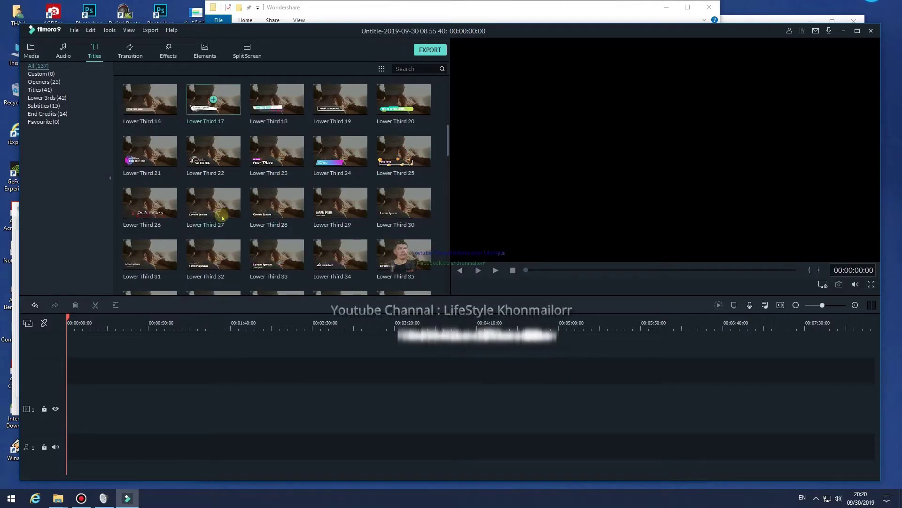
{"action": "scroll", "coordinate": [223, 217], "scroll_direction": "down", "scroll_amount": 10}
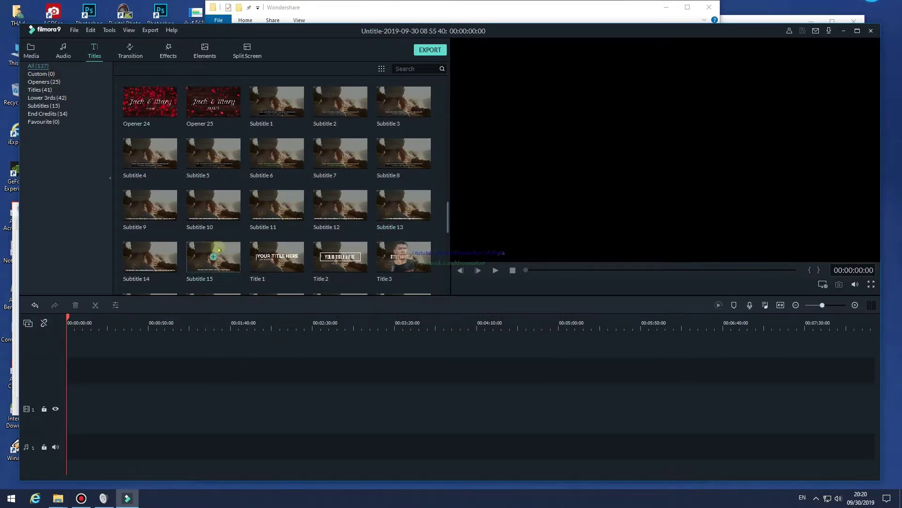
{"action": "scroll", "coordinate": [219, 249], "scroll_direction": "down", "scroll_amount": 8}
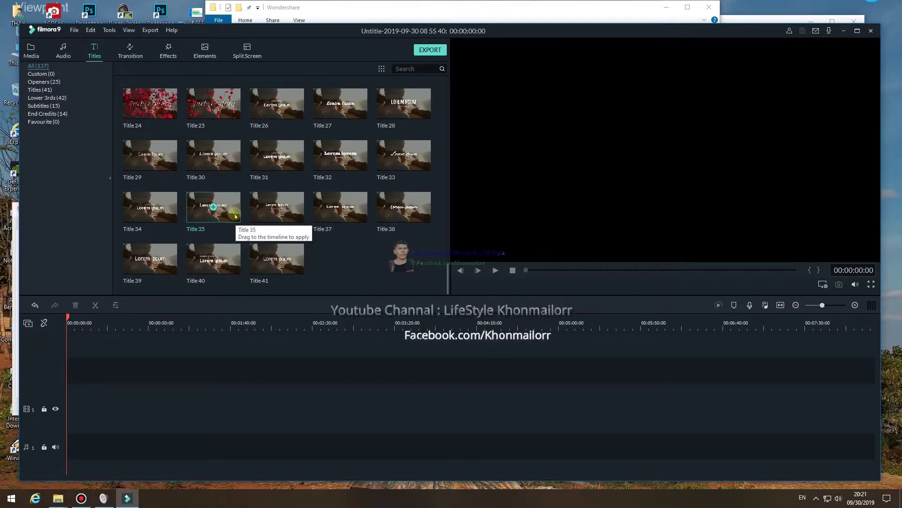
- Show only the Openers title category and preview the Opener 22 template
{"action": "left_click", "coordinate": [43, 81]}
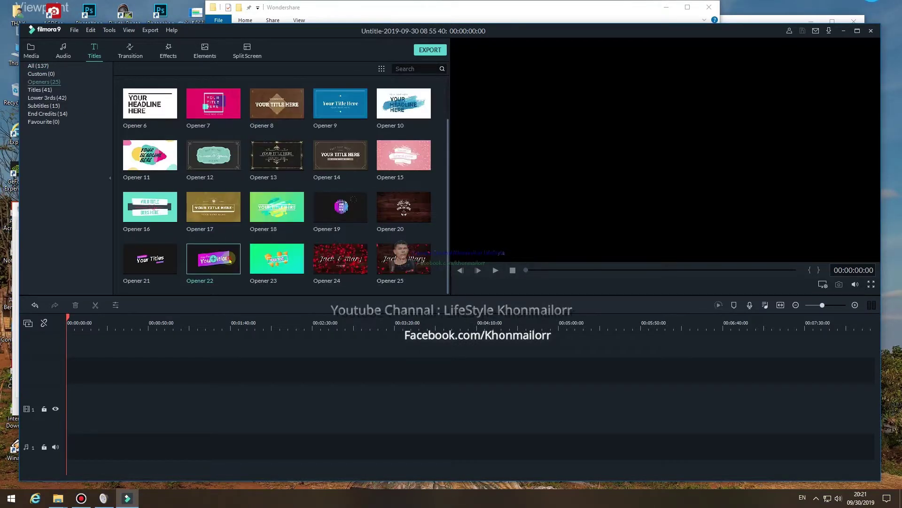
{"action": "left_click", "coordinate": [213, 259]}
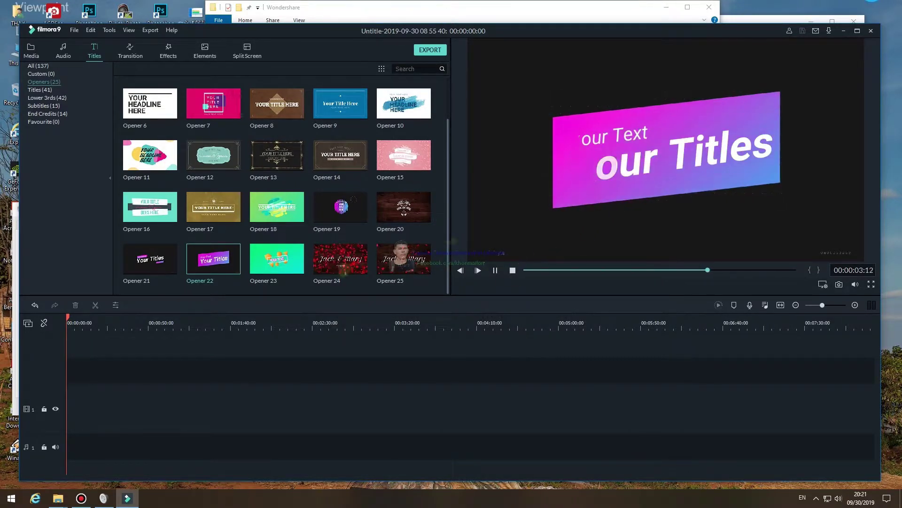
- Preview the Opener 24 template, and look through the Titles category including Title 39
{"action": "left_click", "coordinate": [361, 266]}
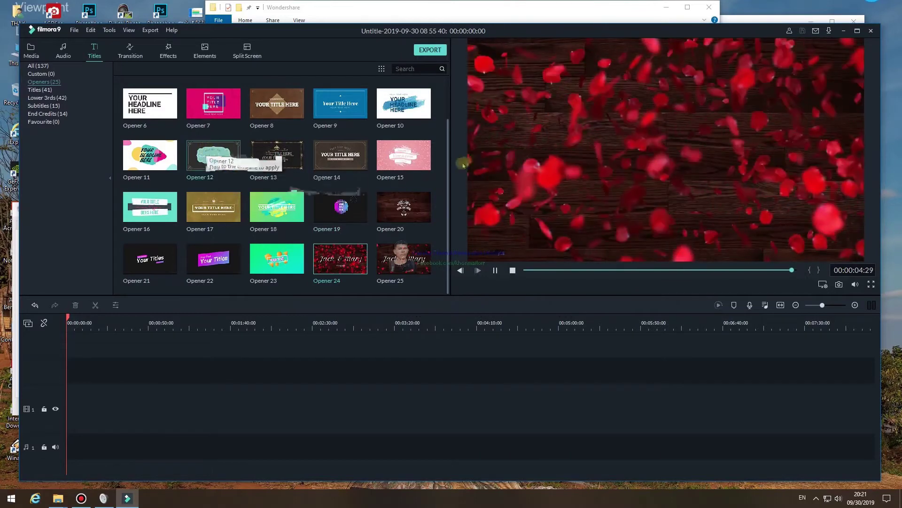
{"action": "scroll", "coordinate": [282, 164], "scroll_direction": "down", "scroll_amount": 10}
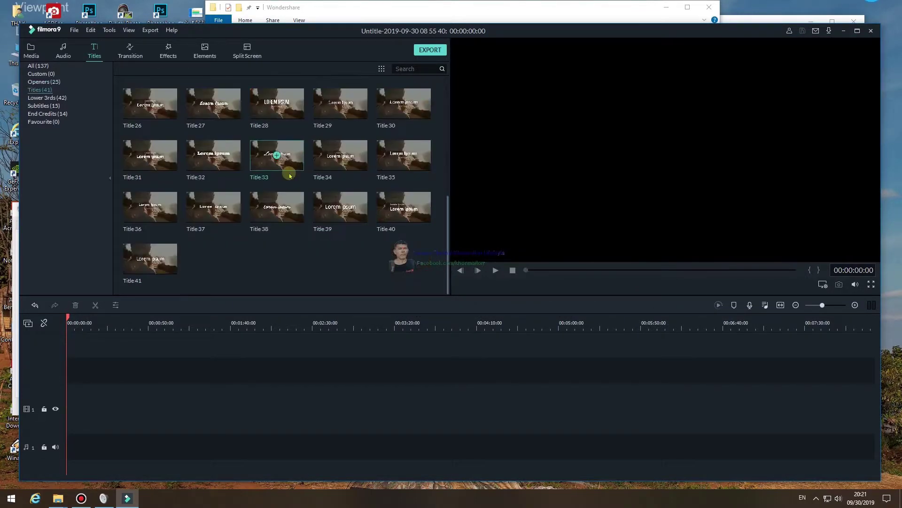
{"action": "left_click", "coordinate": [229, 162]}
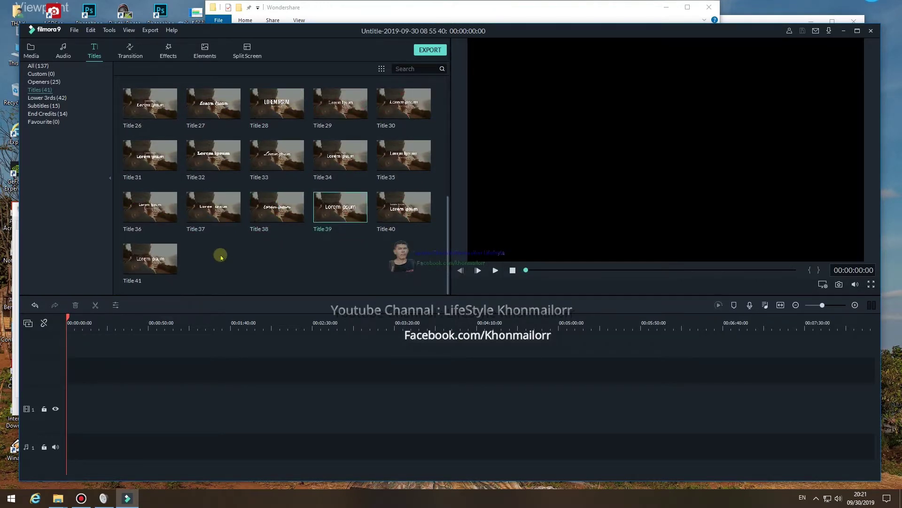
{"action": "scroll", "coordinate": [221, 257], "scroll_direction": "up", "scroll_amount": 5}
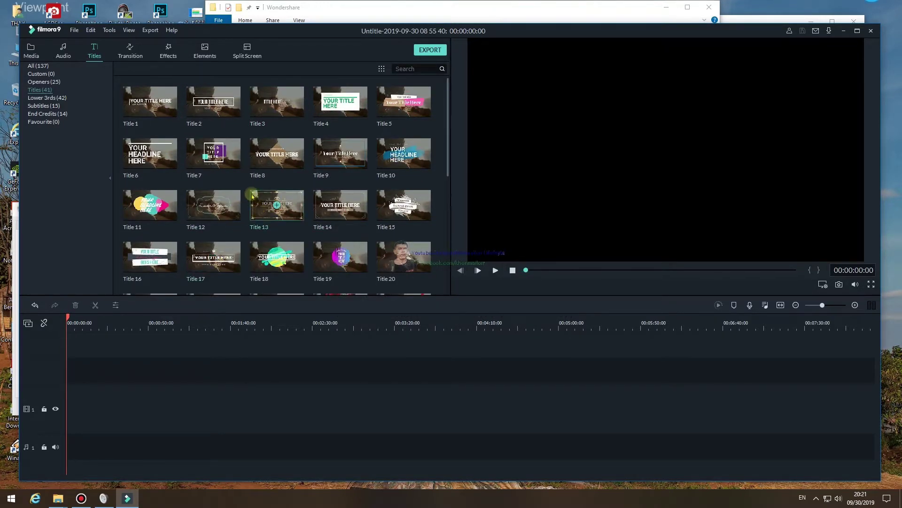
{"action": "scroll", "coordinate": [413, 171], "scroll_direction": "down", "scroll_amount": 5}
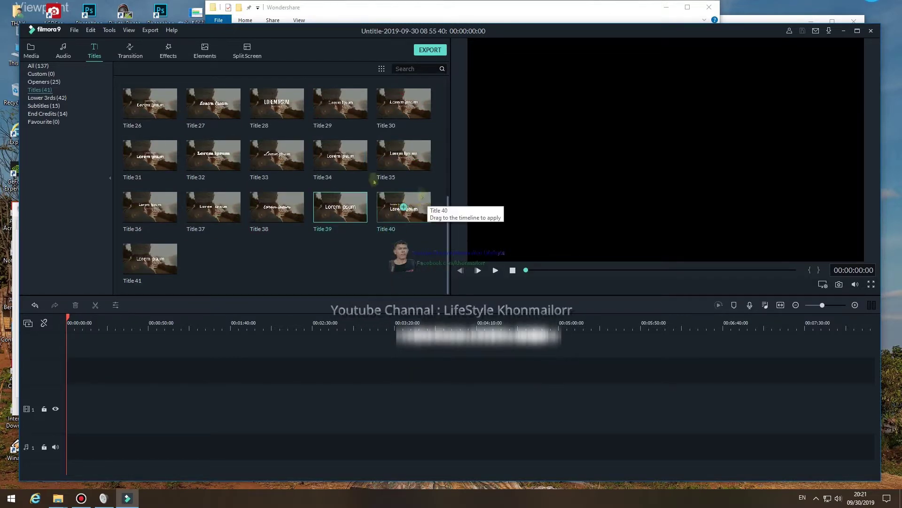
- Show only the End Credits title category and preview credit templates such as Credit 6 and Credit 8
{"action": "left_click", "coordinate": [62, 115]}
{"action": "left_click", "coordinate": [341, 205]}
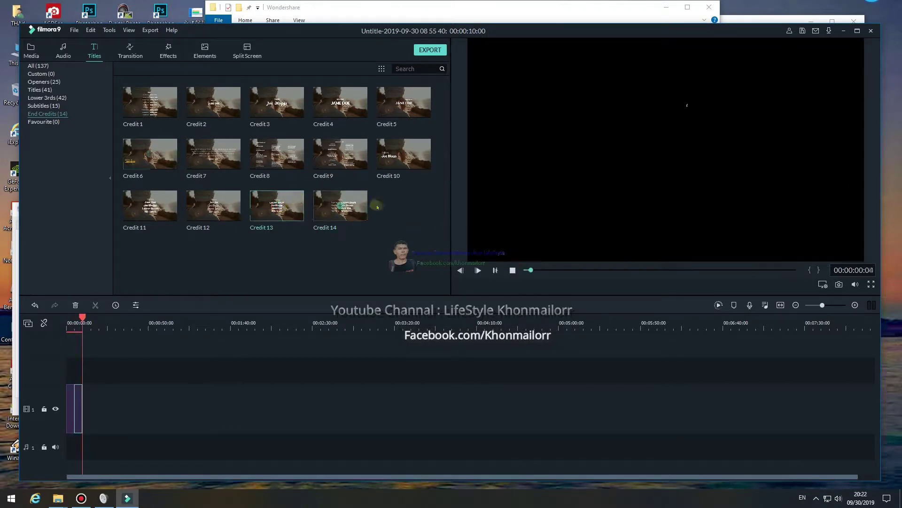
{"action": "left_click", "coordinate": [150, 153]}
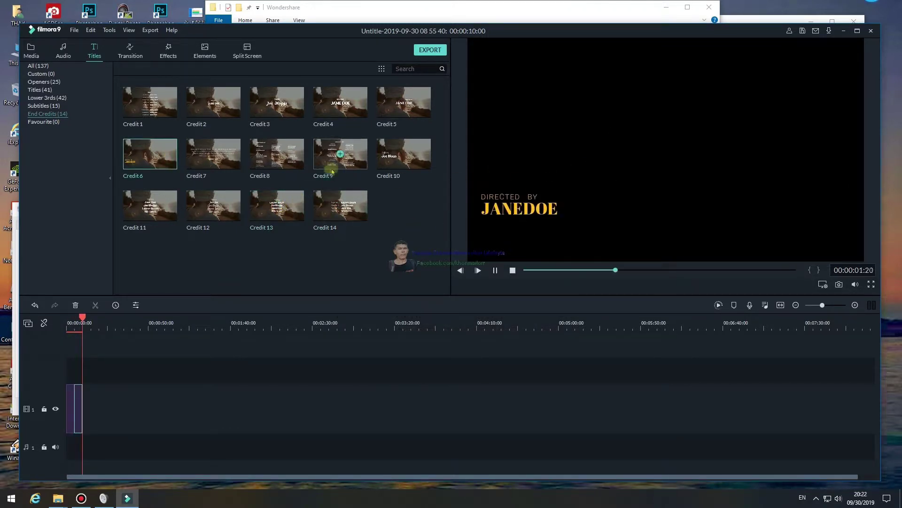
{"action": "left_click", "coordinate": [297, 152]}
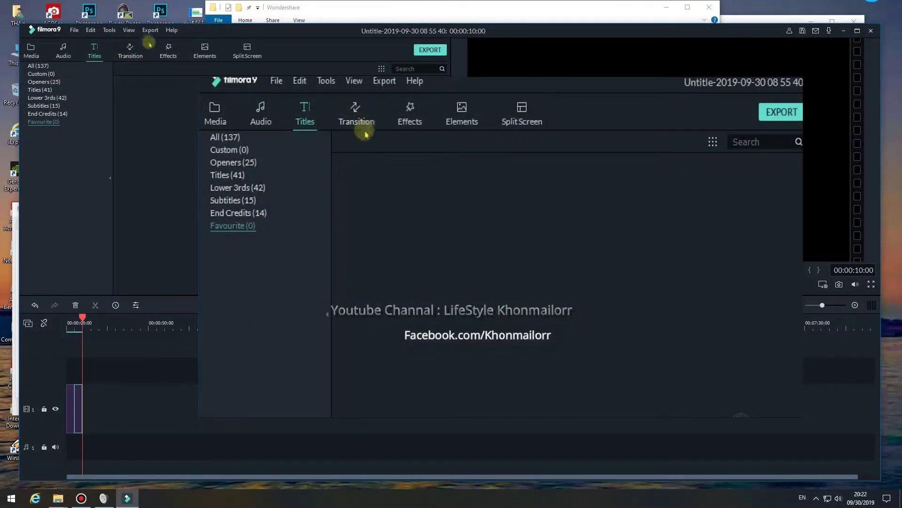
- Examine the full transition library down to the Whirl, Wormhole and Zoom transitions at its end
{"action": "left_click", "coordinate": [130, 51]}
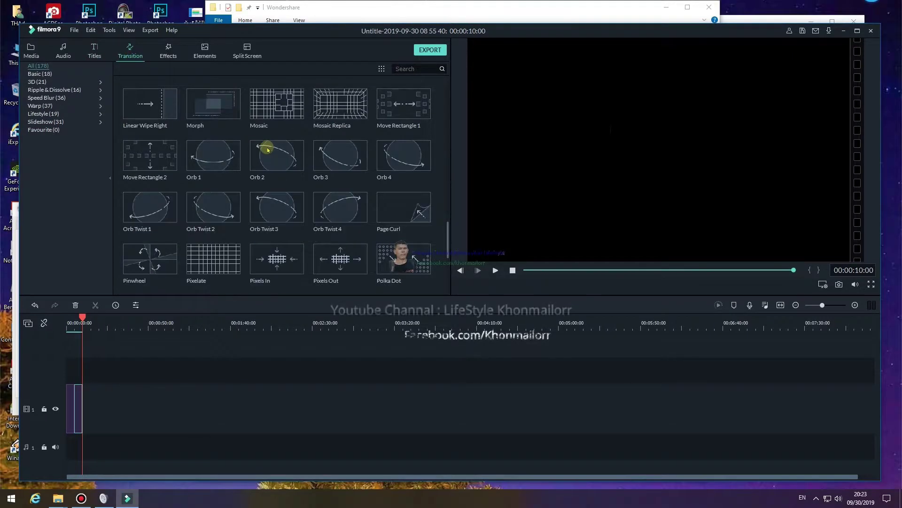
{"action": "scroll", "coordinate": [361, 196], "scroll_direction": "down", "scroll_amount": 15}
{"action": "scroll", "coordinate": [363, 195], "scroll_direction": "down", "scroll_amount": 4}
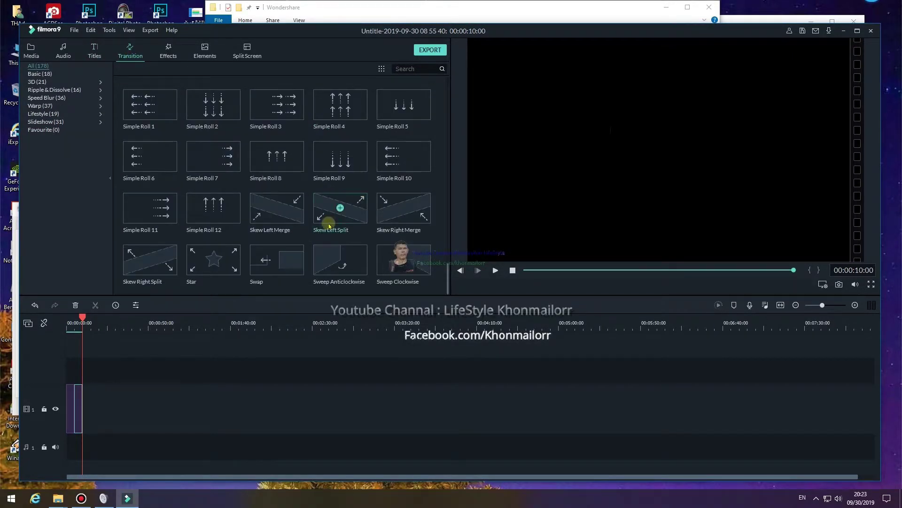
{"action": "scroll", "coordinate": [329, 225], "scroll_direction": "down", "scroll_amount": 6}
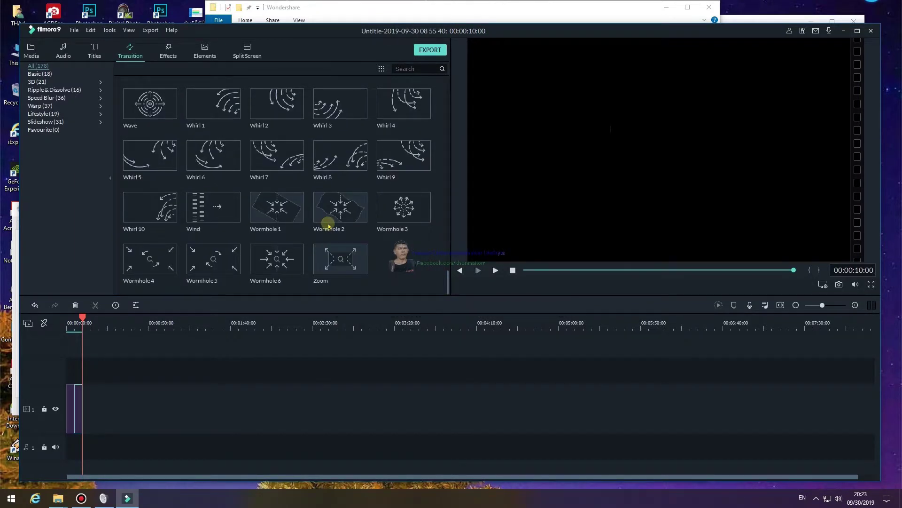
{"action": "scroll", "coordinate": [327, 223], "scroll_direction": "up", "scroll_amount": 6}
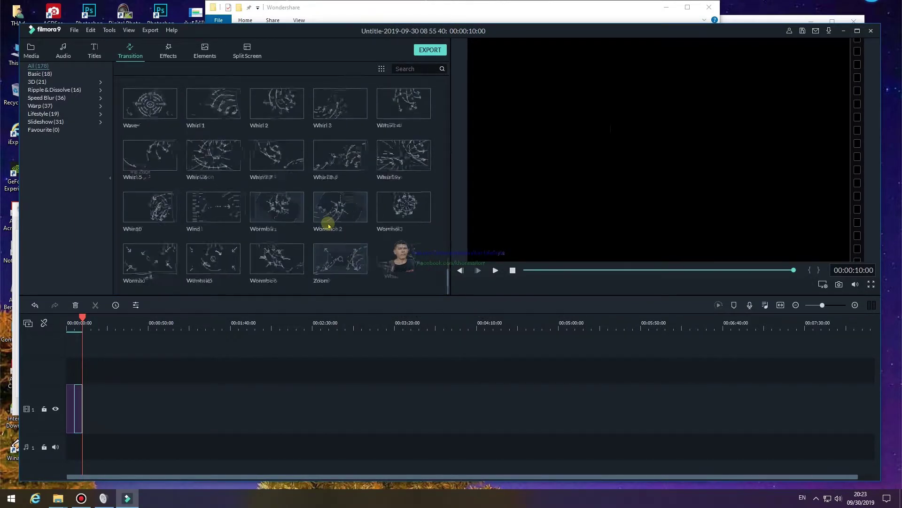
- Show only the Basic transitions and preview Cube, Heart and Flash
{"action": "left_click", "coordinate": [35, 75]}
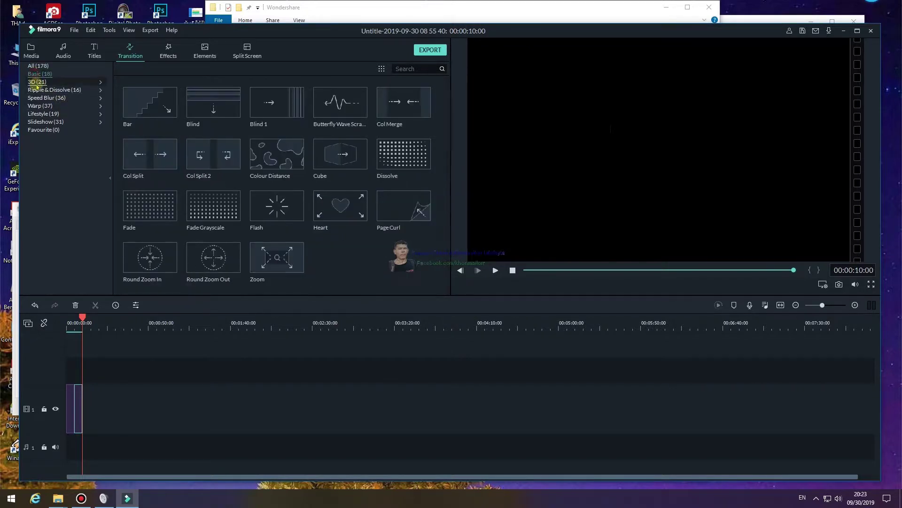
{"action": "left_click", "coordinate": [356, 154]}
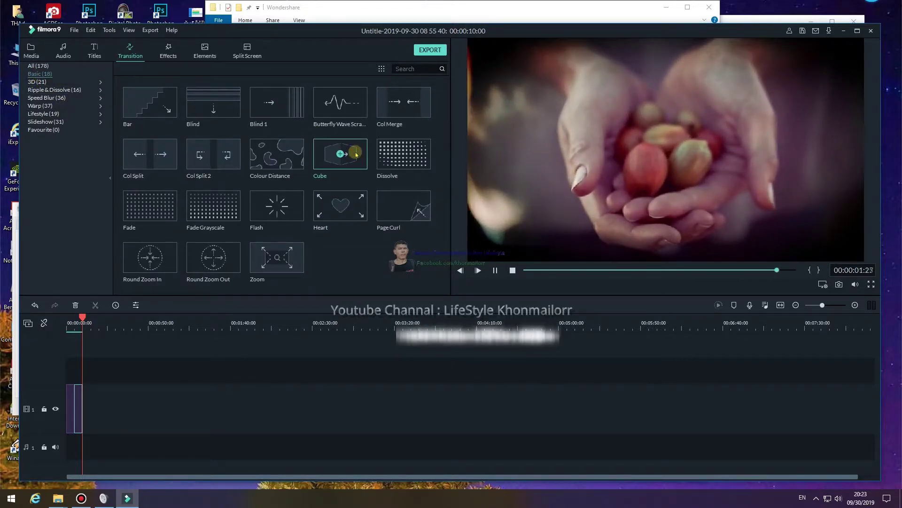
{"action": "left_click", "coordinate": [353, 203]}
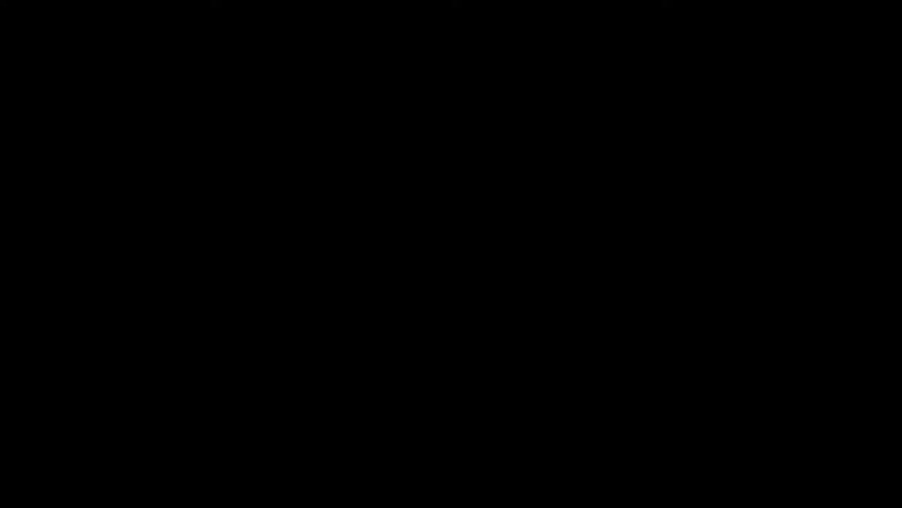
{"action": "left_click", "coordinate": [285, 214]}
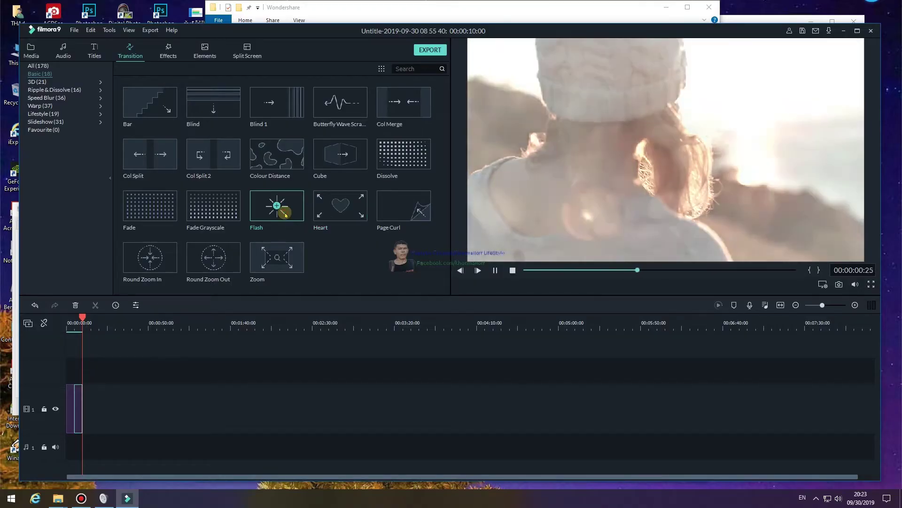
- Preview the Cross Roll 8 transition in the Speed Blur category and show the Slideshow transitions
{"action": "left_click", "coordinate": [46, 98]}
{"action": "left_click", "coordinate": [162, 262]}
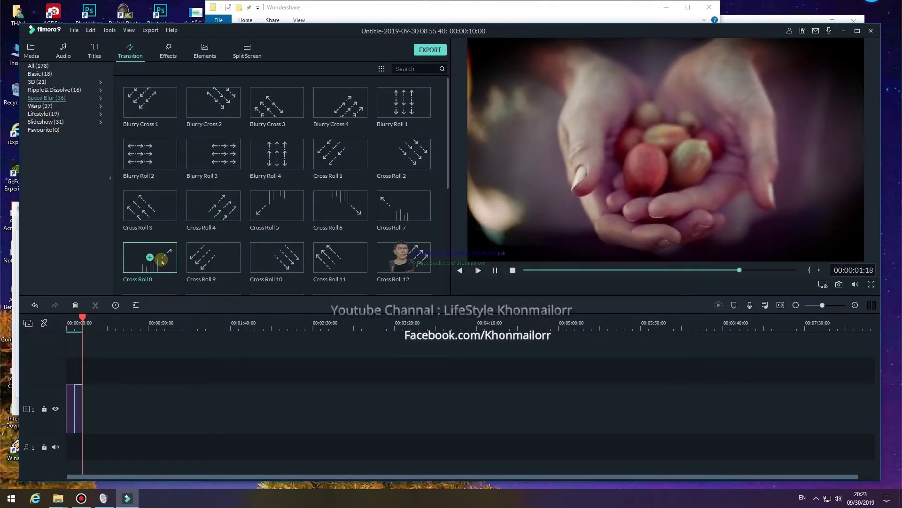
{"action": "left_click", "coordinate": [46, 122]}
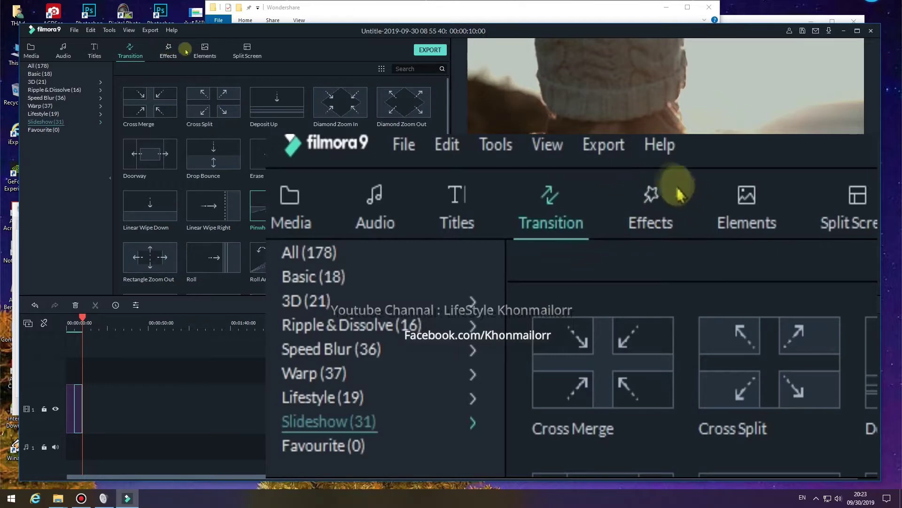
- Show the effects library and delete the credit clips from video track 1, leaving the timeline empty
{"action": "left_click", "coordinate": [162, 49]}
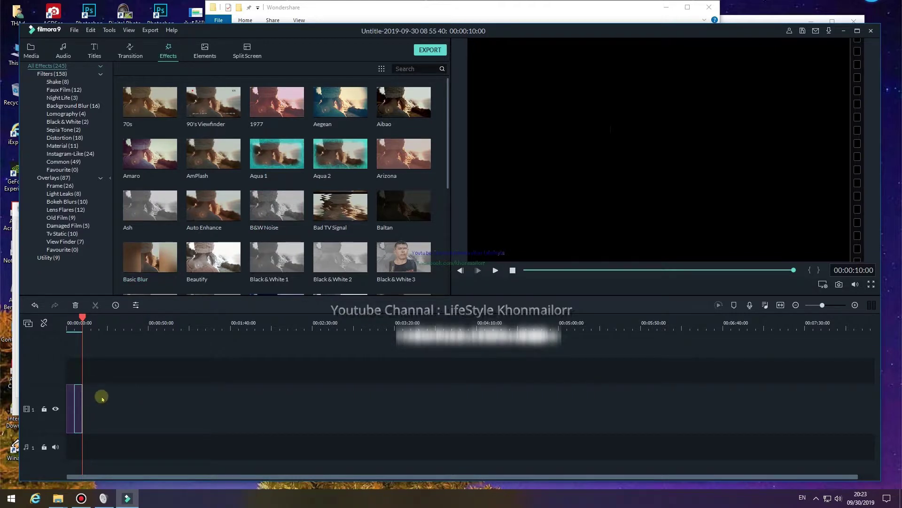
{"action": "left_click", "coordinate": [72, 397]}
{"action": "key", "text": "Delete"}
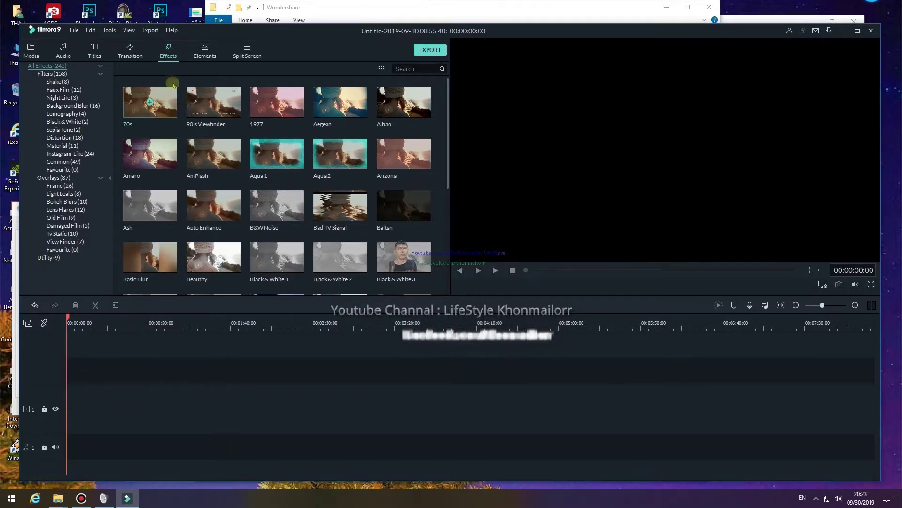
- Show the Shake, Faux Film and Night Life filter categories, and look through the complete effects library
{"action": "left_click", "coordinate": [57, 82]}
{"action": "left_click", "coordinate": [62, 90]}
{"action": "left_click", "coordinate": [61, 97]}
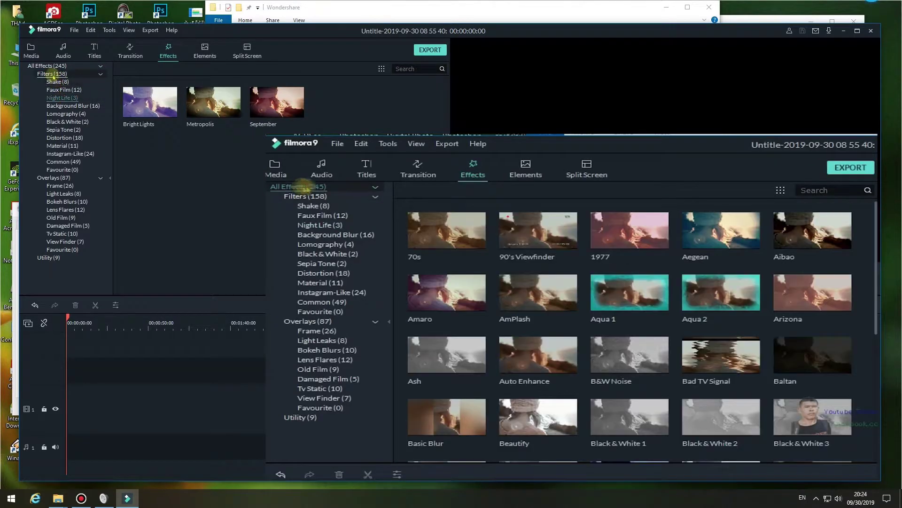
{"action": "left_click", "coordinate": [54, 67]}
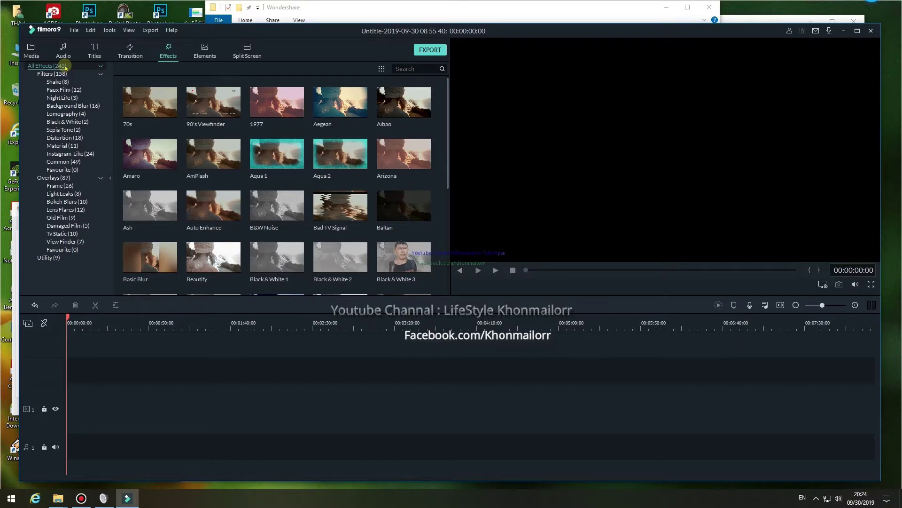
{"action": "scroll", "coordinate": [447, 256], "scroll_direction": "down", "scroll_amount": 15}
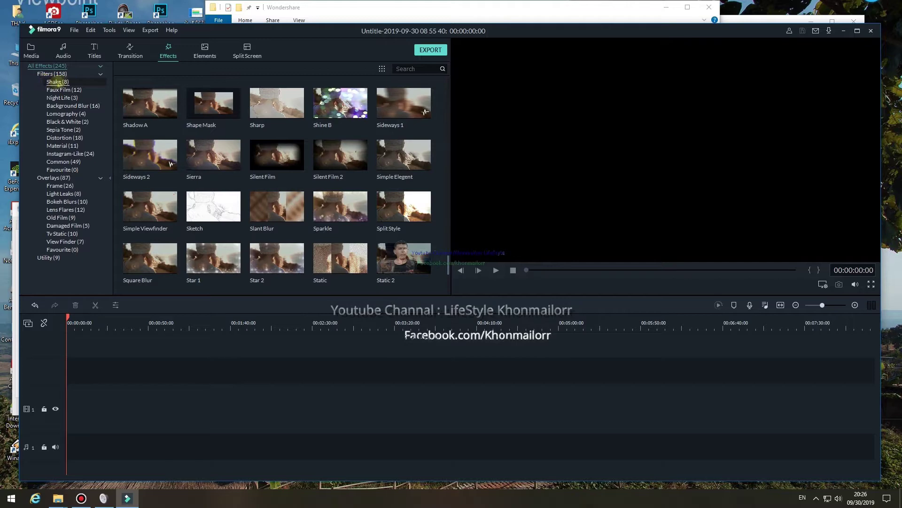
- Preview the Equalize filter from the Faux Film category and the Sutro filter from the Instagram-Like category
{"action": "left_click", "coordinate": [65, 90]}
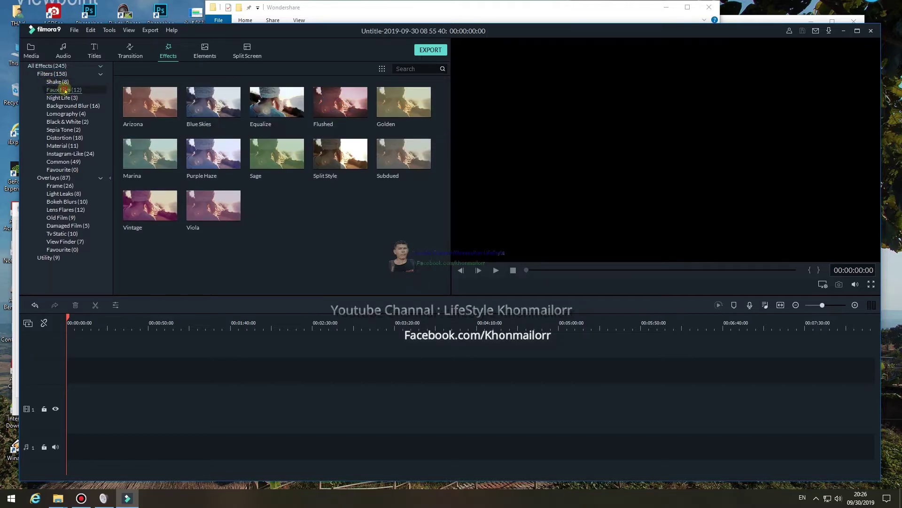
{"action": "left_click", "coordinate": [277, 102]}
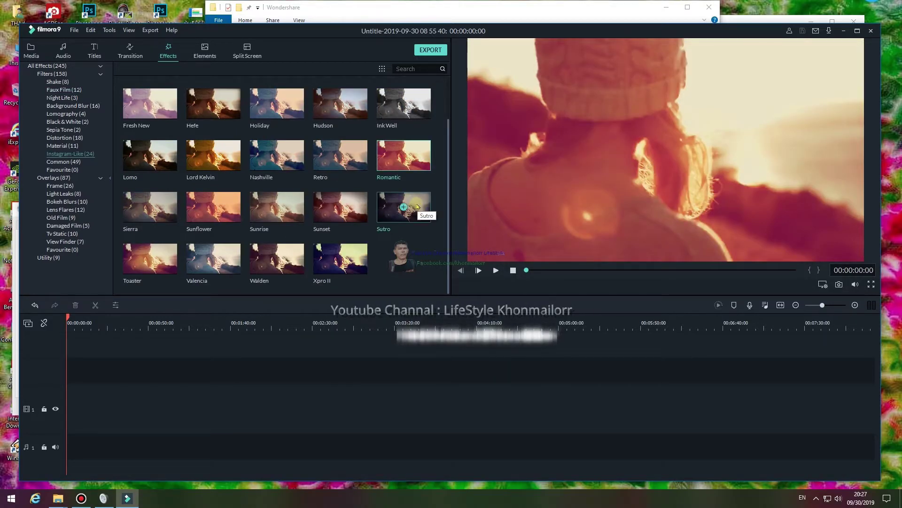
{"action": "left_click", "coordinate": [418, 207]}
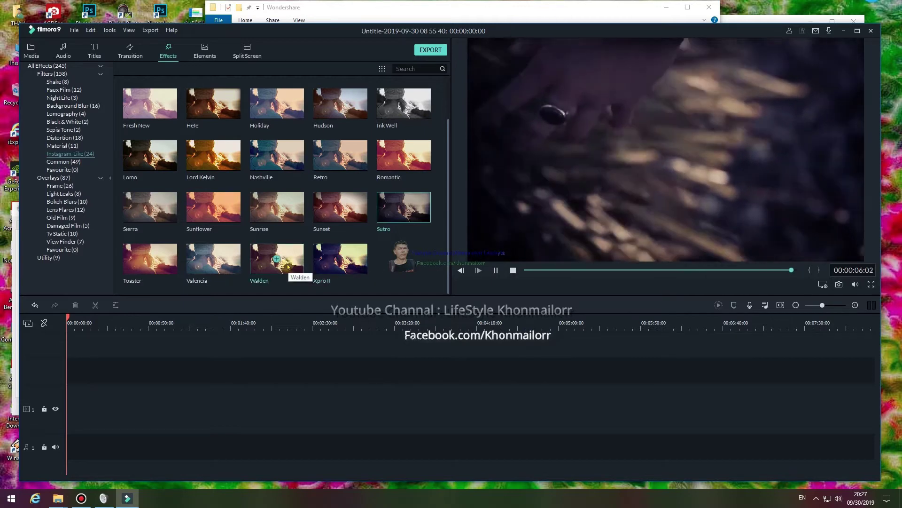
- Preview Element Emoji 1 from the elements library and place it on video track 1 near the start of the timeline
{"action": "left_click", "coordinate": [205, 49]}
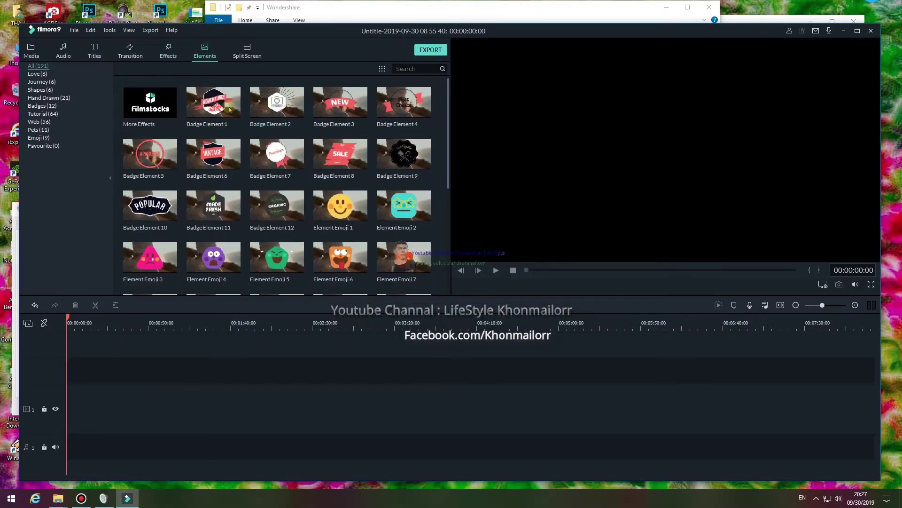
{"action": "left_click", "coordinate": [353, 206]}
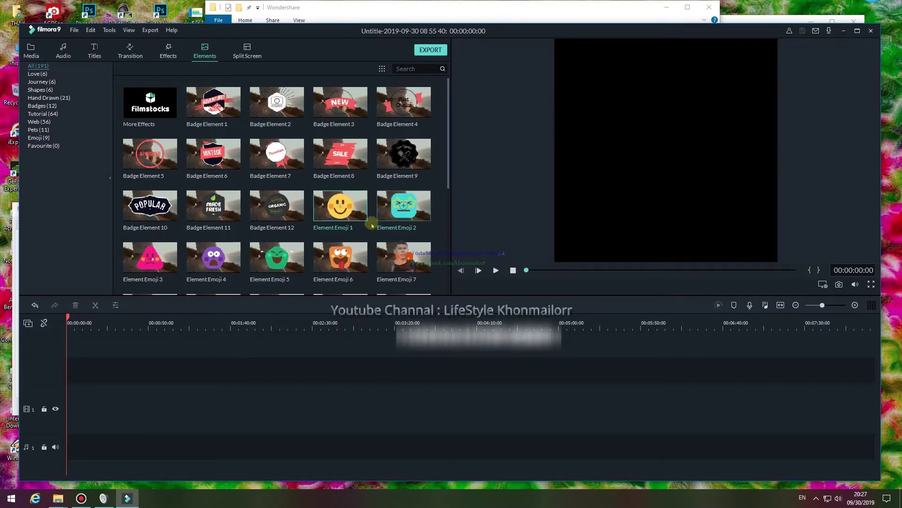
{"action": "left_click_drag", "start_coordinate": [353, 206], "coordinate": [77, 413]}
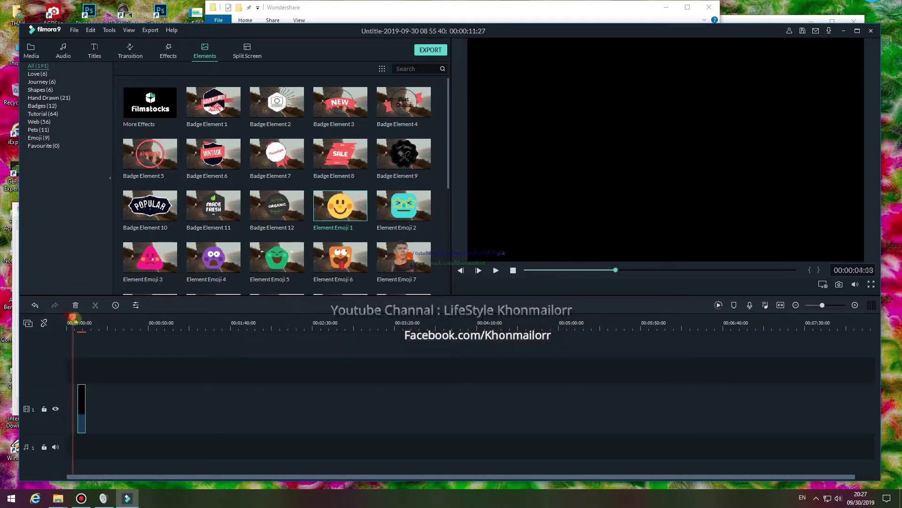
- Set the playhead to about 00:00:08:26, open the emoji clip for editing and shrink the emoji toward the lower right of the video frame
{"action": "left_click_drag", "start_coordinate": [73, 318], "coordinate": [76, 316]}
{"action": "double_click", "coordinate": [610, 172]}
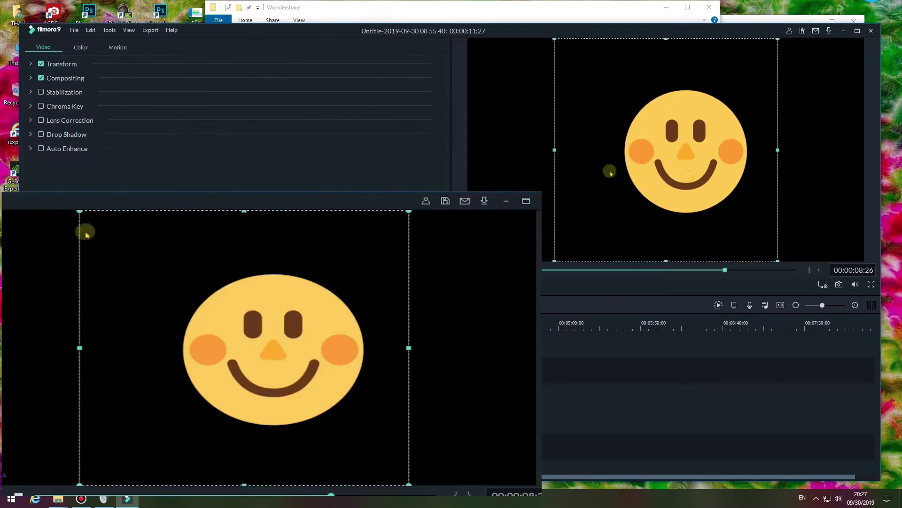
{"action": "left_click_drag", "start_coordinate": [556, 48], "coordinate": [711, 194]}
{"action": "left_click_drag", "start_coordinate": [656, 258], "coordinate": [669, 245]}
{"action": "left_click", "coordinate": [717, 136]}
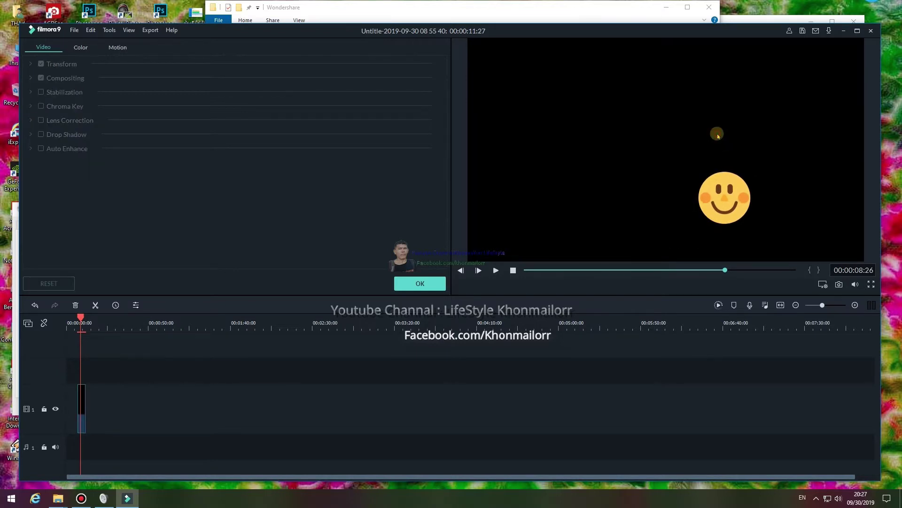
- Select the emoji in the preview and tilt it slightly counterclockwise
{"action": "left_click", "coordinate": [721, 167]}
{"action": "left_click_drag", "start_coordinate": [717, 137], "coordinate": [692, 148]}
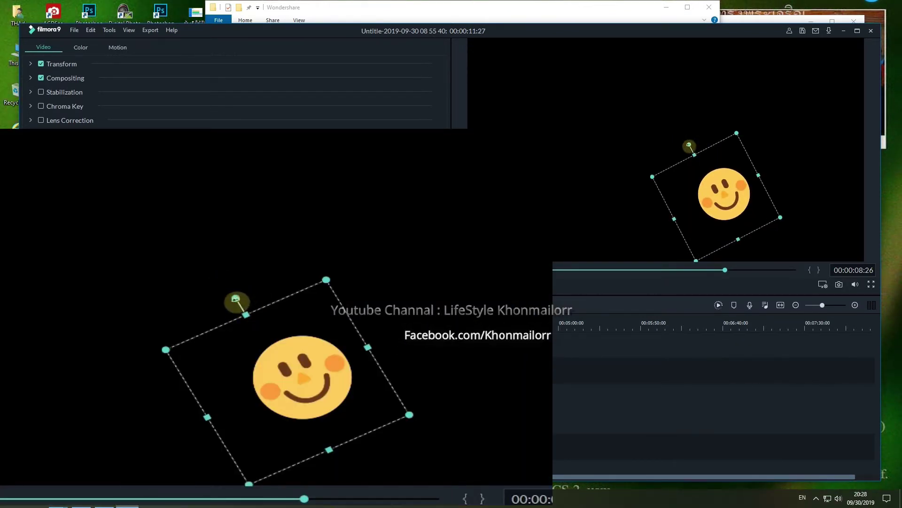
{"action": "mouse_move", "coordinate": [689, 143]}
{"action": "left_mouse_down"}
{"action": "mouse_move", "coordinate": [683, 153]}
{"action": "mouse_move", "coordinate": [707, 139]}
{"action": "mouse_move", "coordinate": [700, 145]}
{"action": "left_mouse_up"}
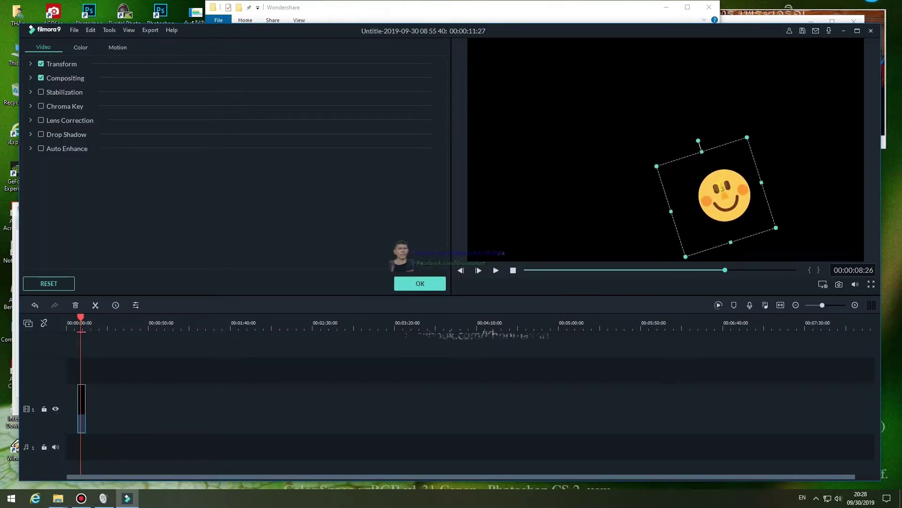
- Move the tilted emoji to the upper left area of the video frame and shrink it further
{"action": "left_click_drag", "start_coordinate": [722, 187], "coordinate": [570, 120]}
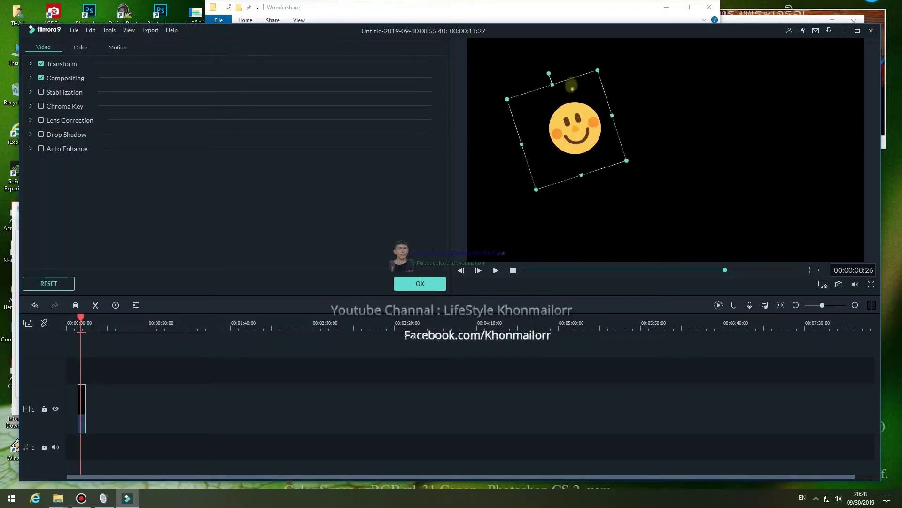
{"action": "left_click_drag", "start_coordinate": [597, 70], "coordinate": [575, 100]}
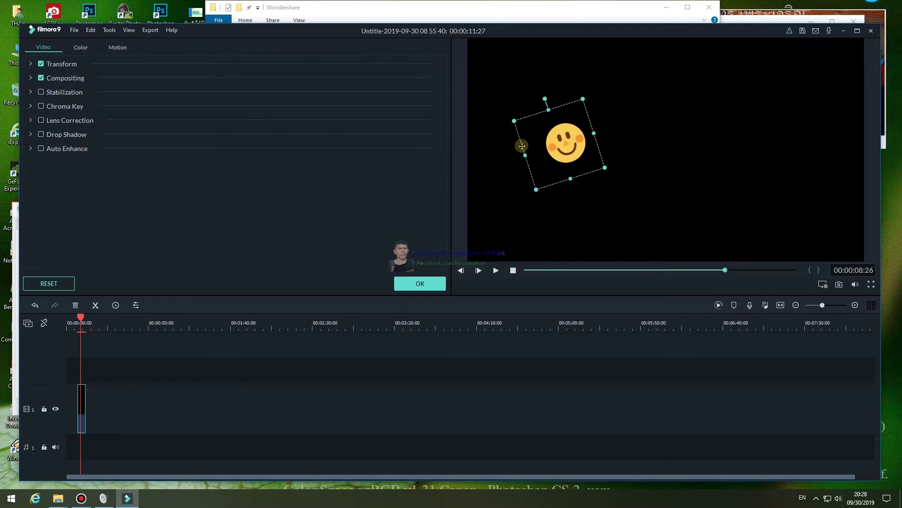
- Move the tilted emoji toward the middle of the video frame and give it the Bounce to zoom in 1 motion
{"action": "left_click_drag", "start_coordinate": [522, 146], "coordinate": [595, 166]}
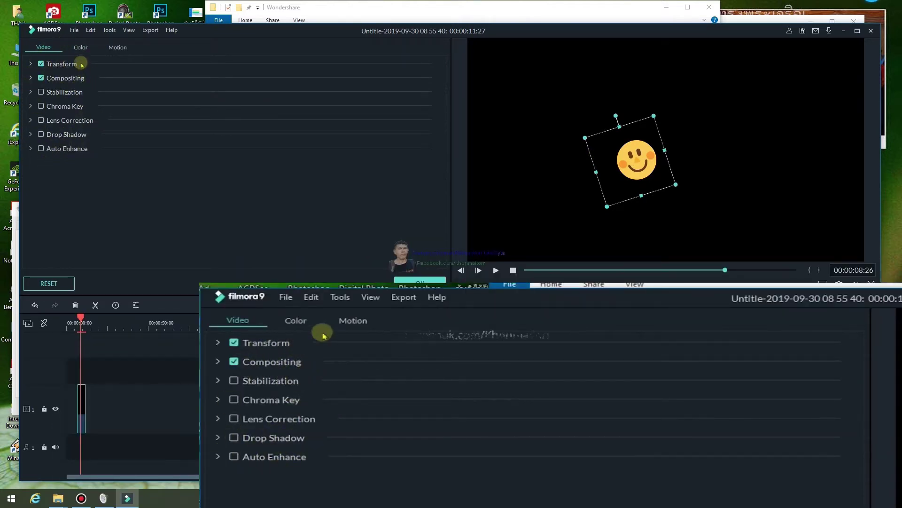
{"action": "left_click", "coordinate": [118, 47]}
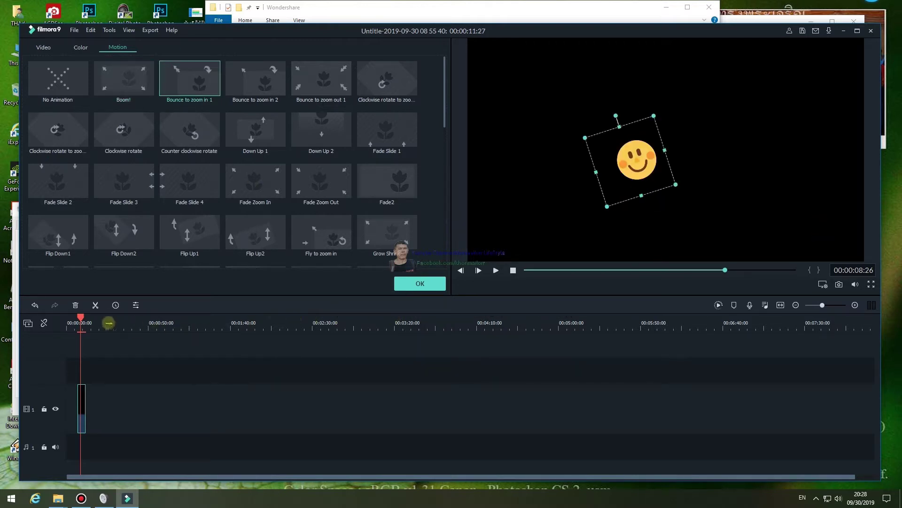
{"action": "left_click_drag", "start_coordinate": [81, 317], "coordinate": [78, 317]}
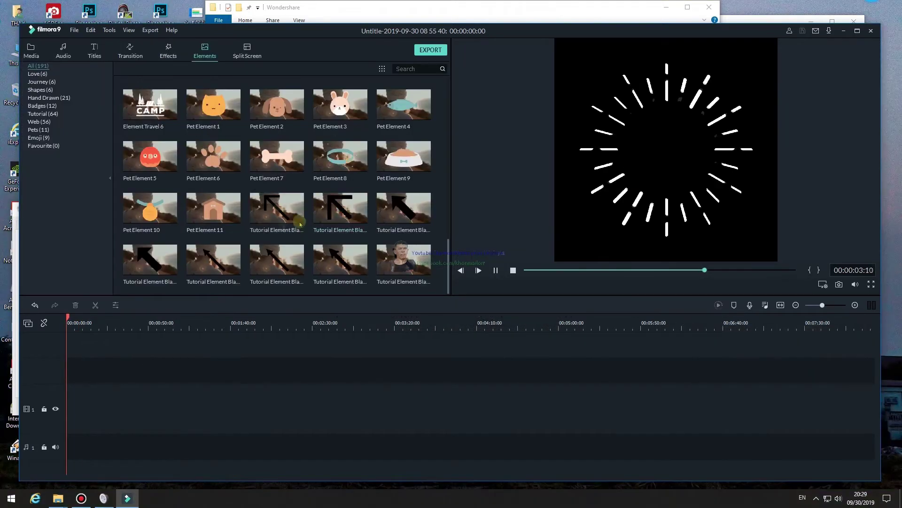
- Browse the whole elements library, previewing several white Tutorial elements and Element Emoji 8
{"action": "scroll", "coordinate": [302, 167], "scroll_direction": "down", "scroll_amount": 5}
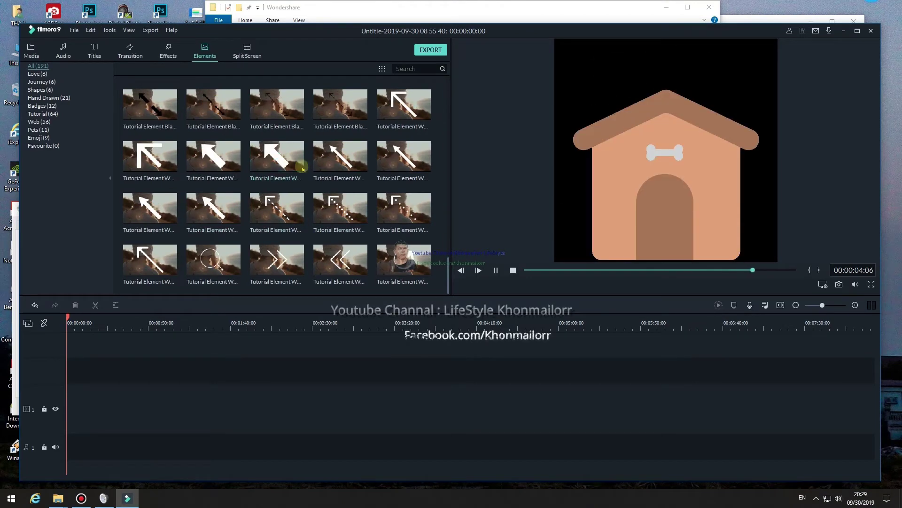
{"action": "left_click", "coordinate": [297, 167]}
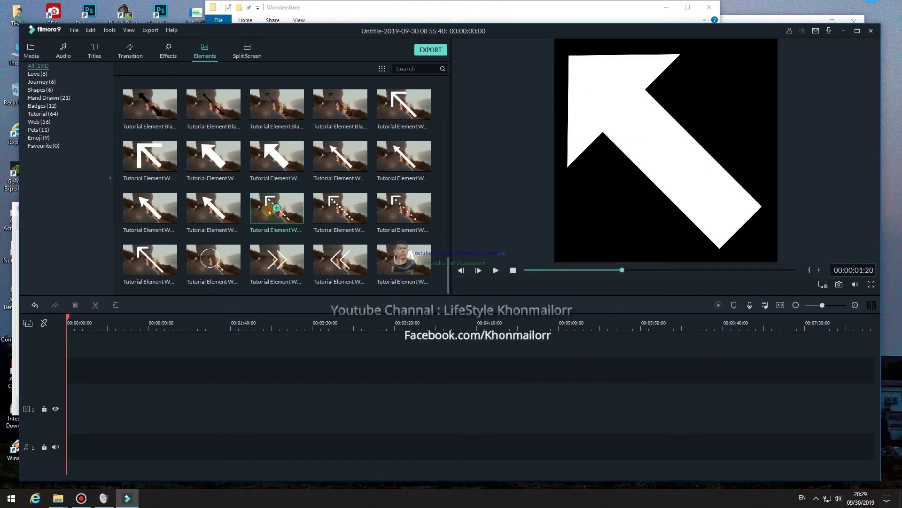
{"action": "left_click", "coordinate": [284, 245]}
{"action": "scroll", "coordinate": [394, 209], "scroll_direction": "down", "scroll_amount": 3}
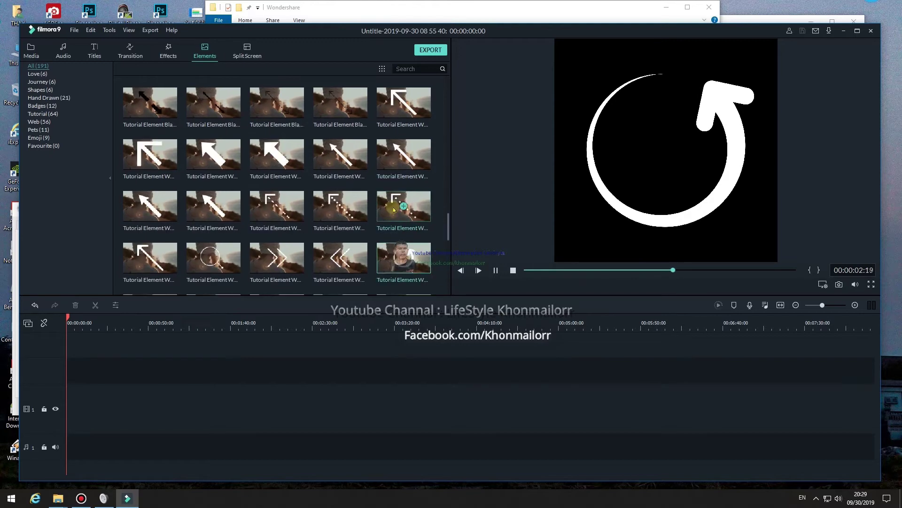
{"action": "scroll", "coordinate": [394, 210], "scroll_direction": "down", "scroll_amount": 5}
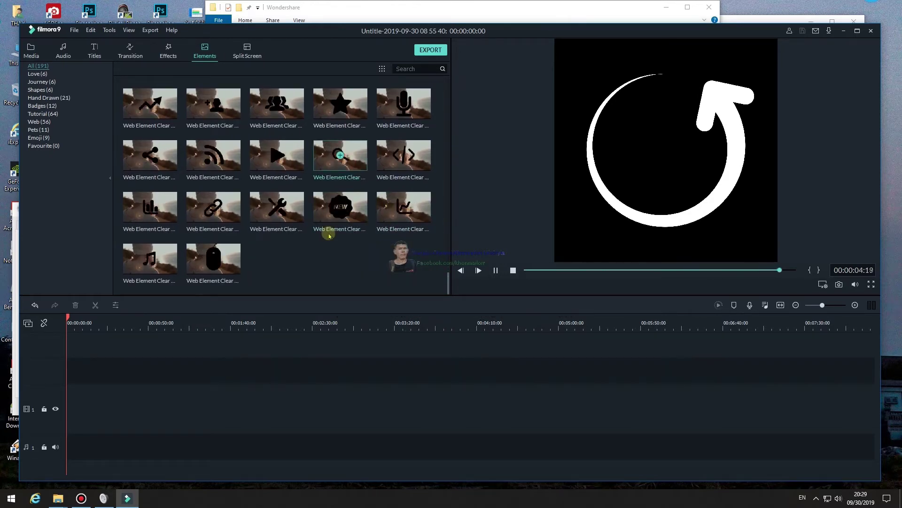
{"action": "scroll", "coordinate": [329, 235], "scroll_direction": "up", "scroll_amount": 10}
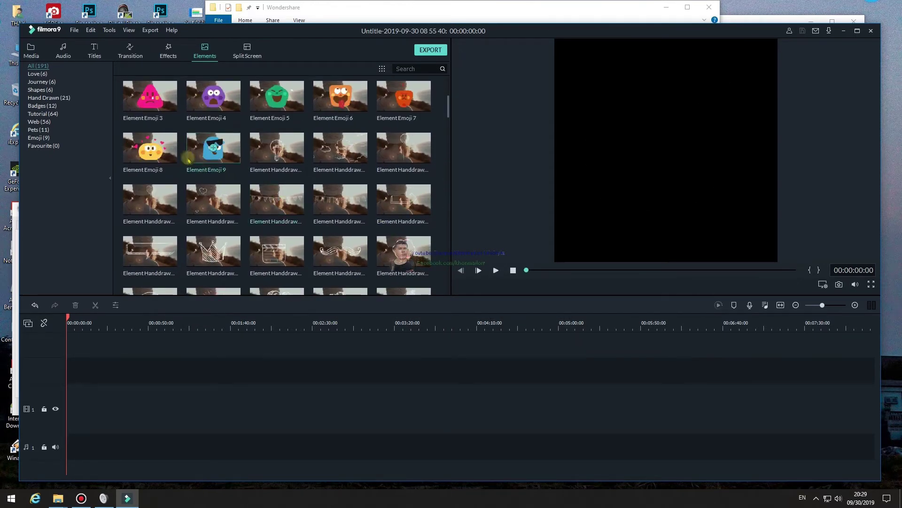
{"action": "left_click", "coordinate": [173, 146]}
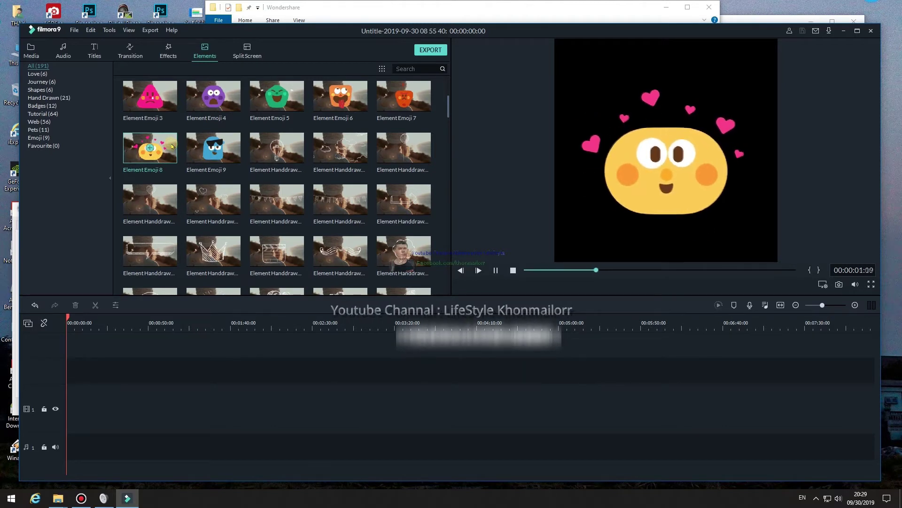
- Place Split Screen 1 on video track 1 and lengthen its clip to end at about 00:01:13:22
{"action": "left_click", "coordinate": [249, 45]}
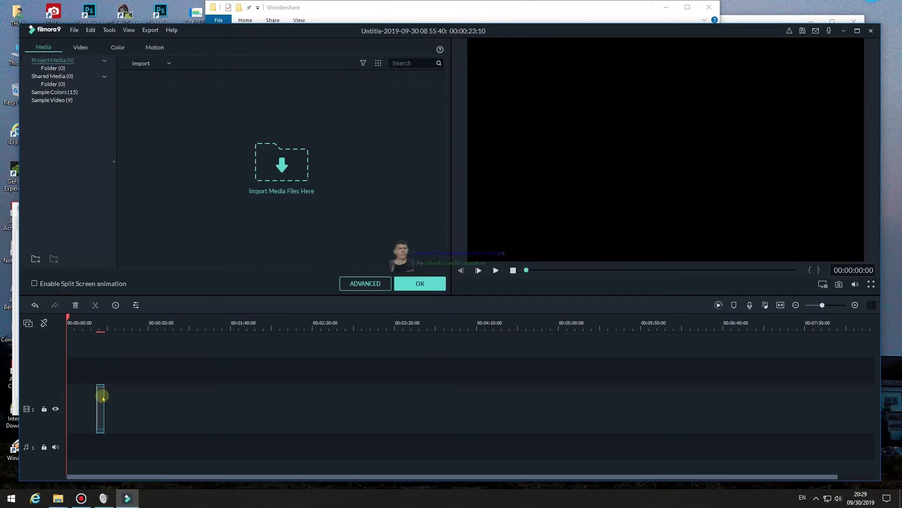
{"action": "left_click_drag", "start_coordinate": [97, 403], "coordinate": [186, 405]}
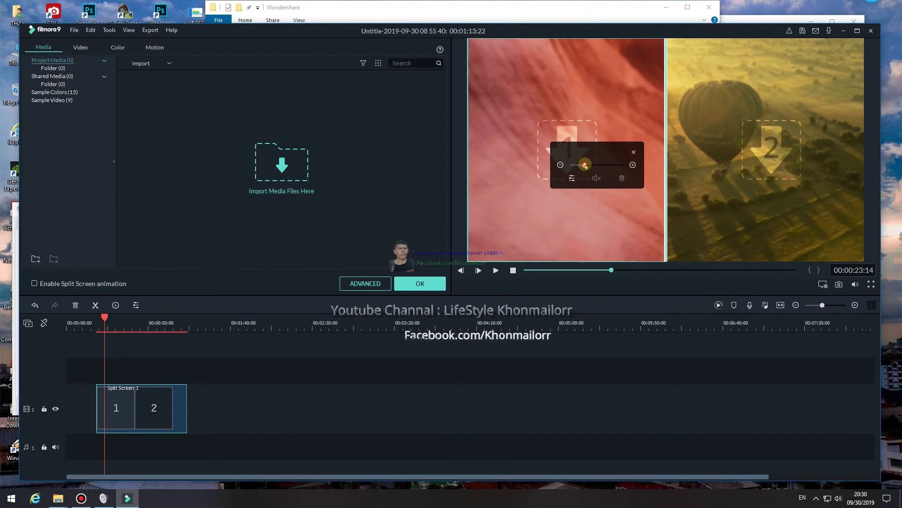
- Zoom out the picture in split screen area 1, and slightly reduce the zoom of area 2
{"action": "left_click_drag", "start_coordinate": [585, 166], "coordinate": [578, 166]}
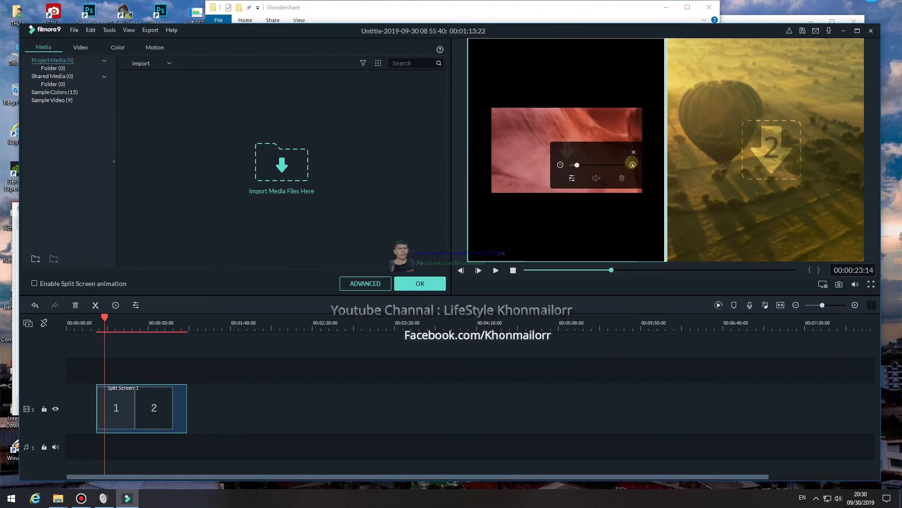
{"action": "left_click", "coordinate": [776, 159]}
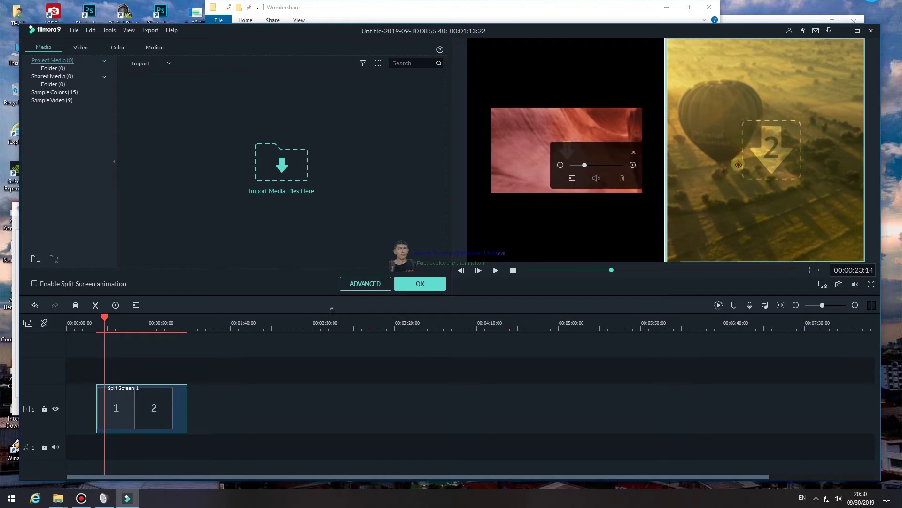
{"action": "left_click_drag", "start_coordinate": [585, 165], "coordinate": [581, 165]}
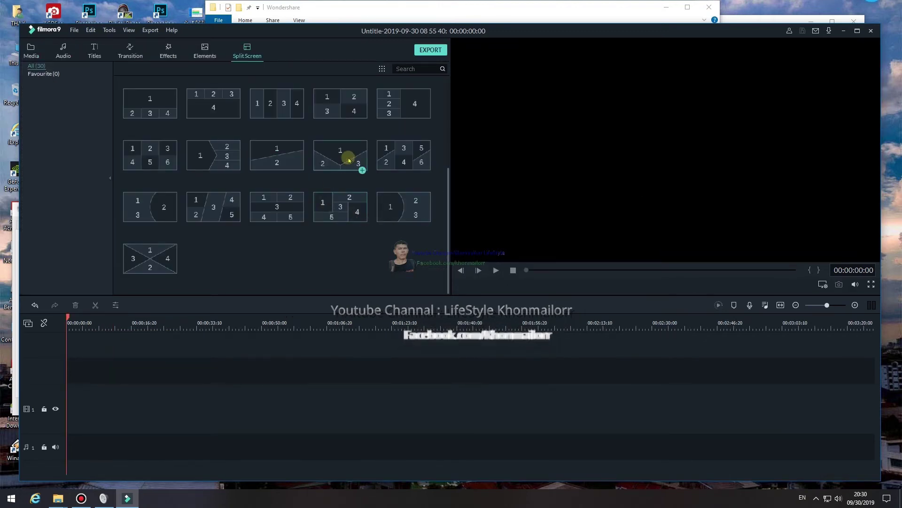
- Preview the V-shaped three-part, X-shaped four-part, six-part grid and one-plus-three split screen layouts, and return to the media library
{"action": "left_click", "coordinate": [348, 155]}
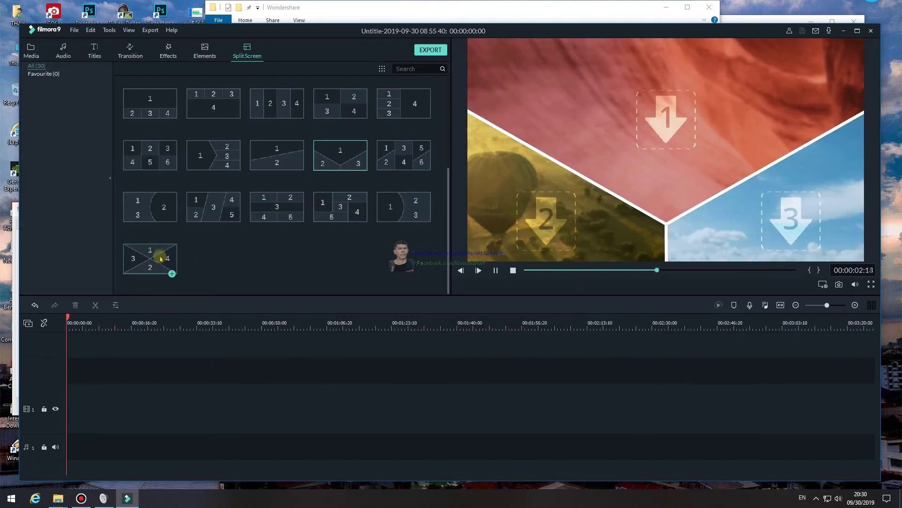
{"action": "left_click", "coordinate": [174, 257]}
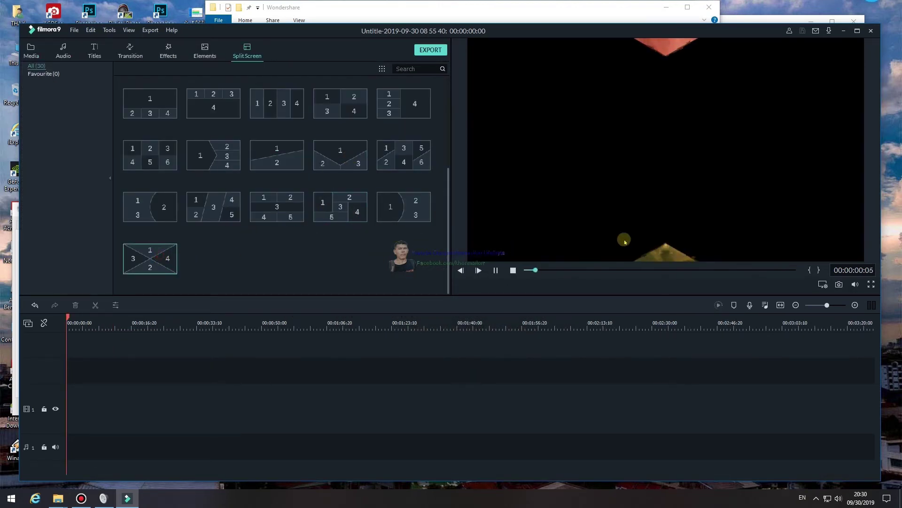
{"action": "left_click", "coordinate": [160, 157]}
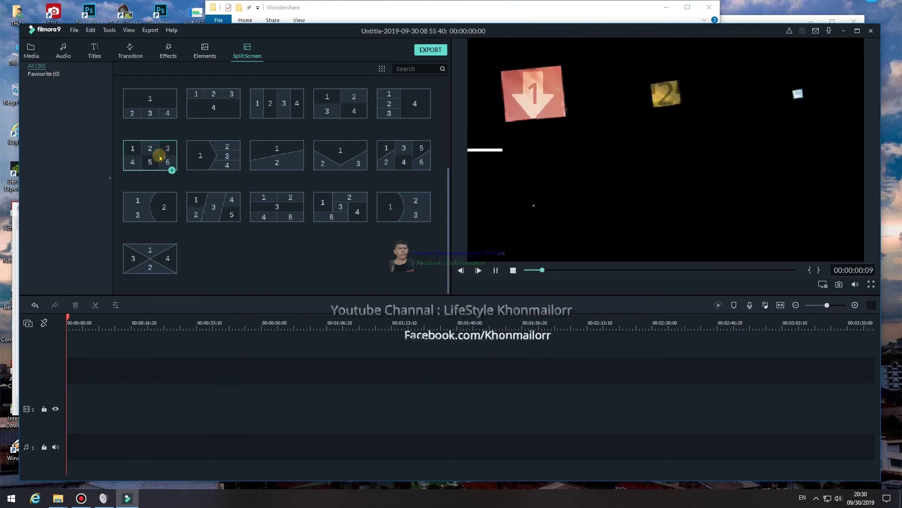
{"action": "scroll", "coordinate": [320, 199], "scroll_direction": "up", "scroll_amount": 2}
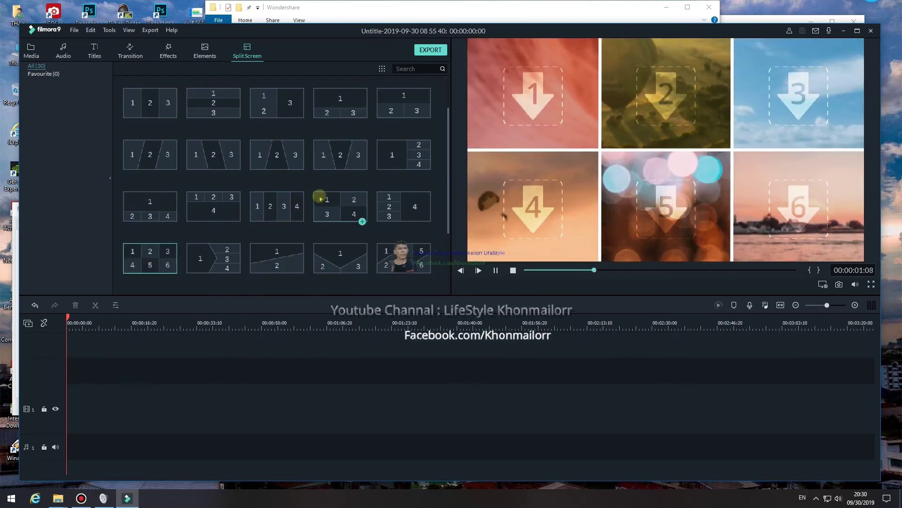
{"action": "left_click", "coordinate": [400, 157]}
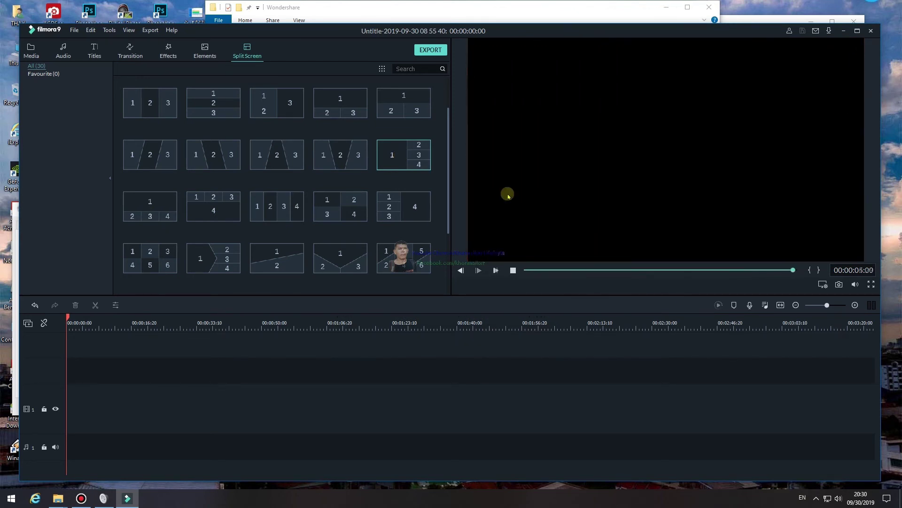
{"action": "left_click", "coordinate": [31, 50]}
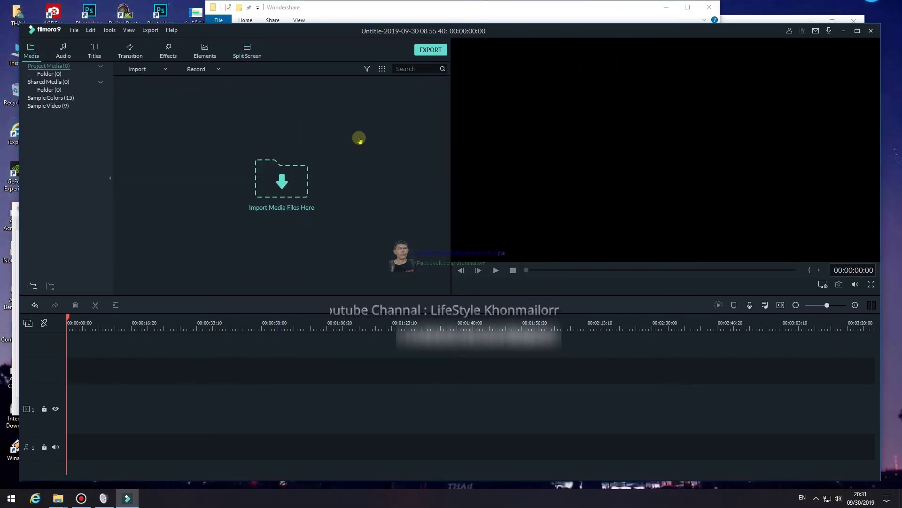